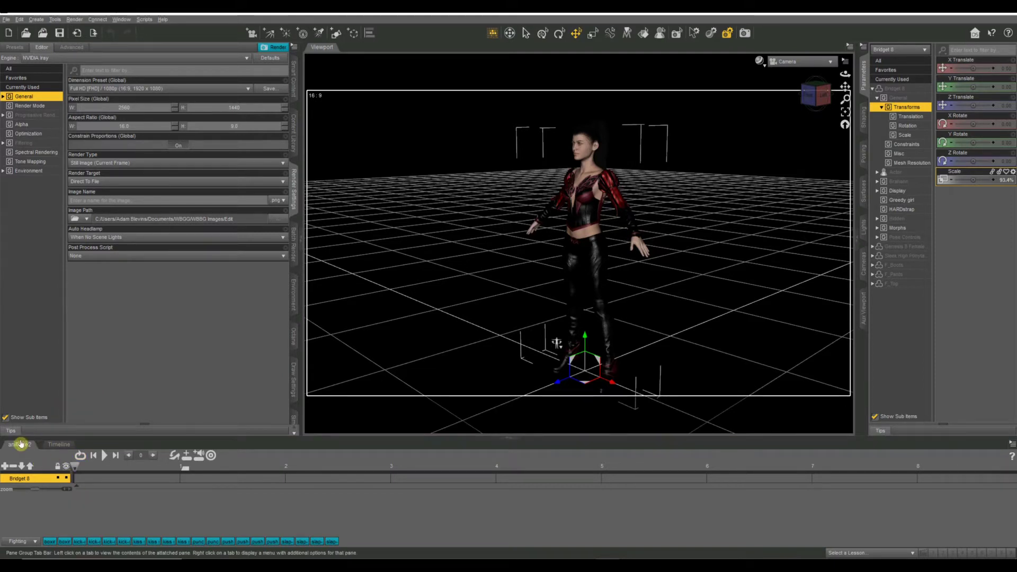
Browse the Dance and Walks aniBlock categories, then return to the Fighting blocks.
{"action": "left_click", "coordinate": [59, 446]}
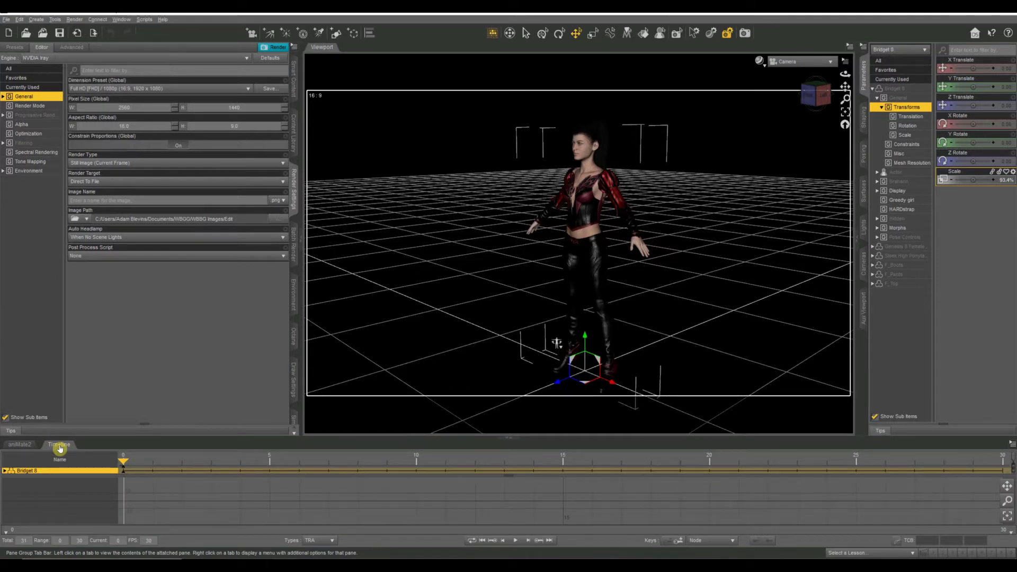
{"action": "left_click", "coordinate": [20, 447]}
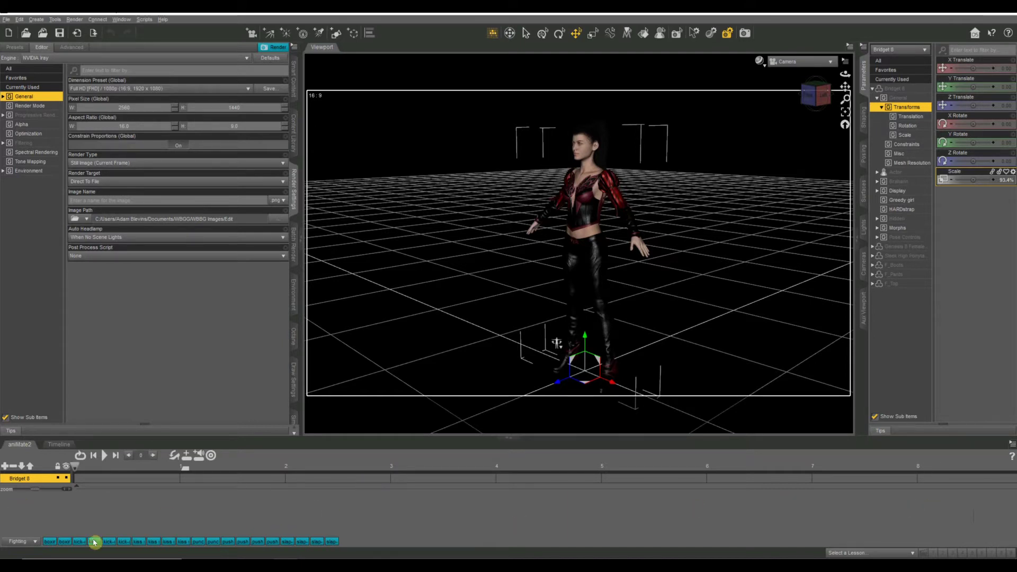
{"action": "left_click", "coordinate": [34, 542]}
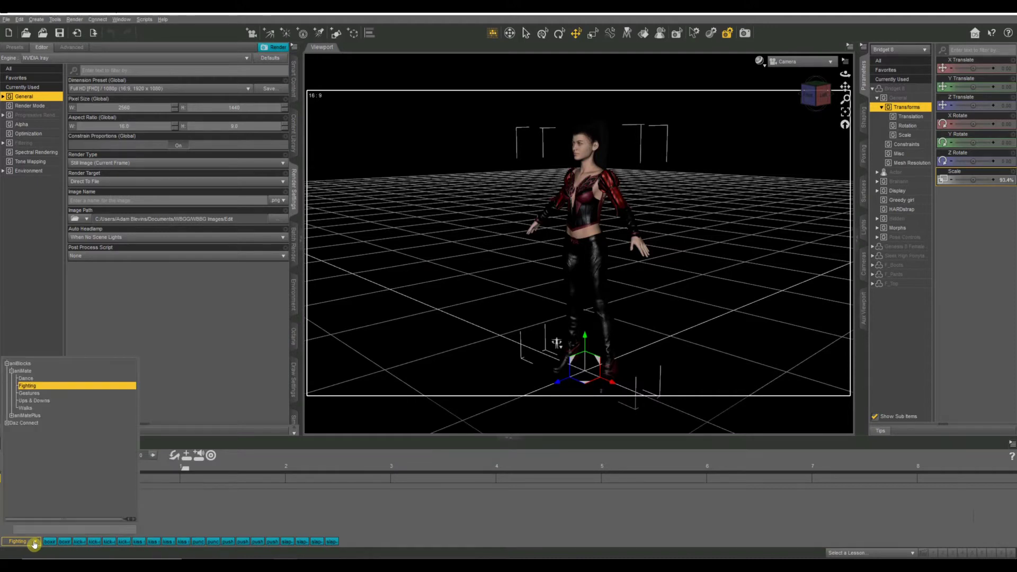
{"action": "left_click", "coordinate": [25, 379]}
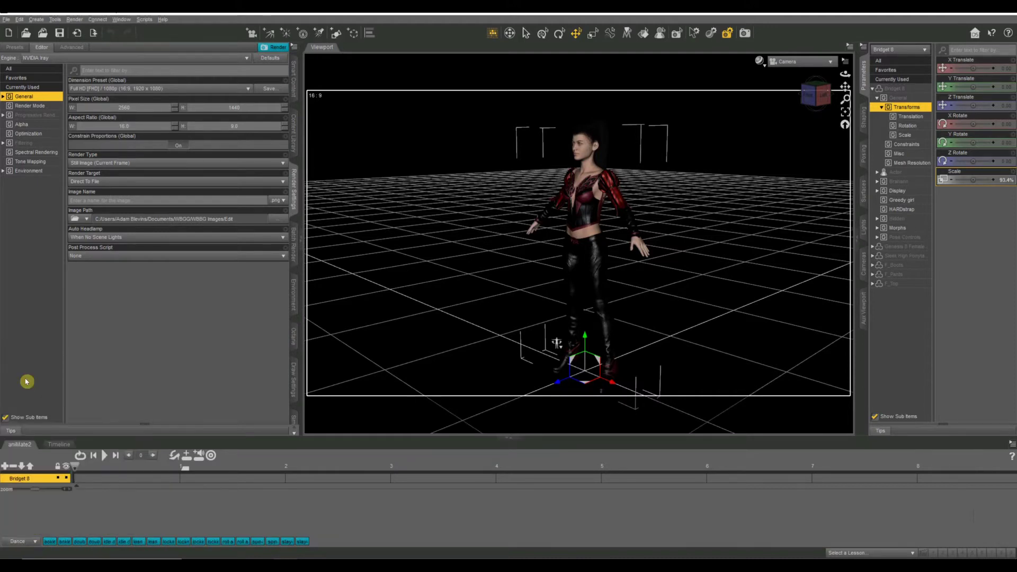
{"action": "left_click", "coordinate": [35, 542]}
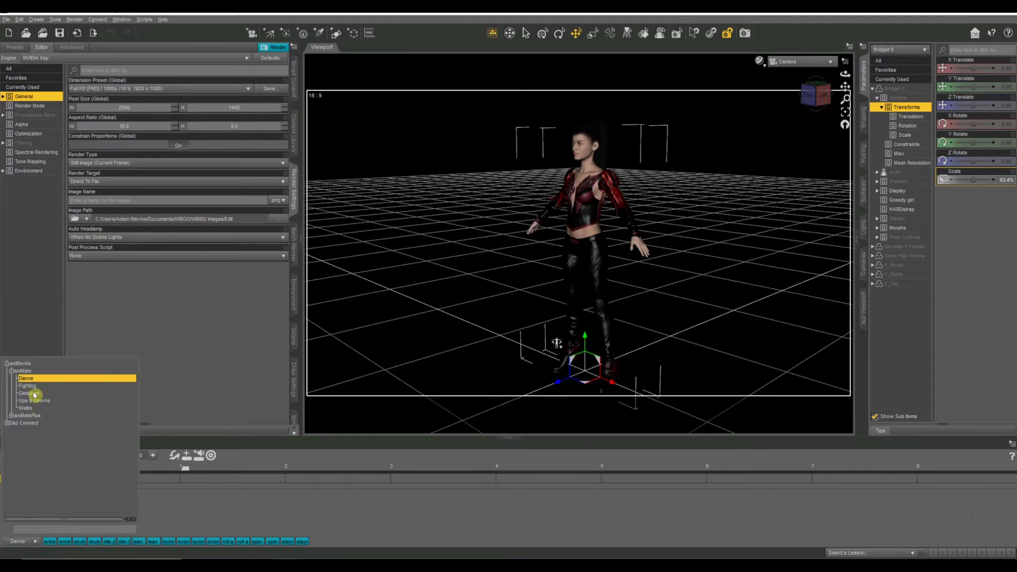
{"action": "left_click", "coordinate": [30, 409]}
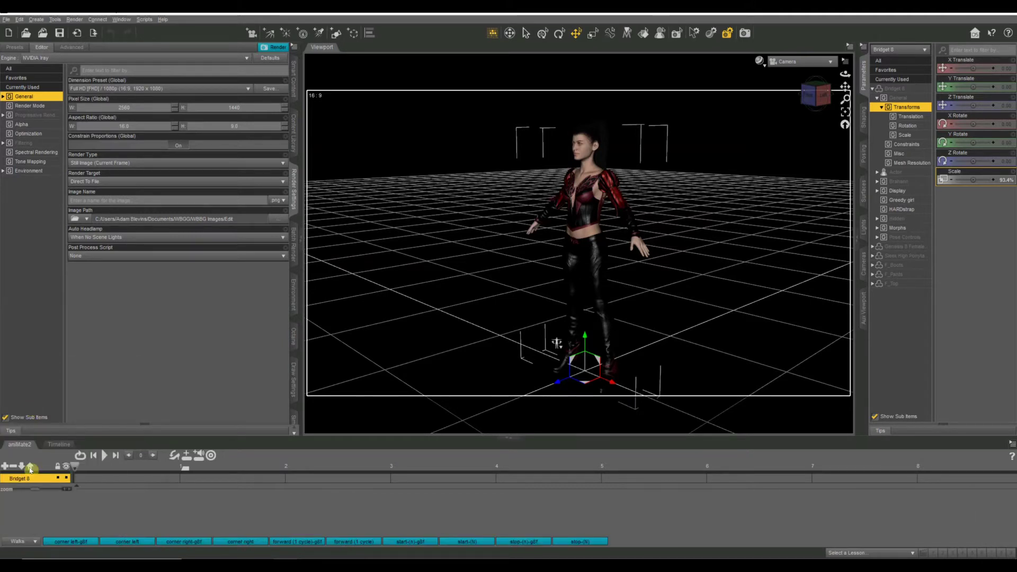
{"action": "left_click", "coordinate": [21, 541]}
{"action": "left_click", "coordinate": [28, 386]}
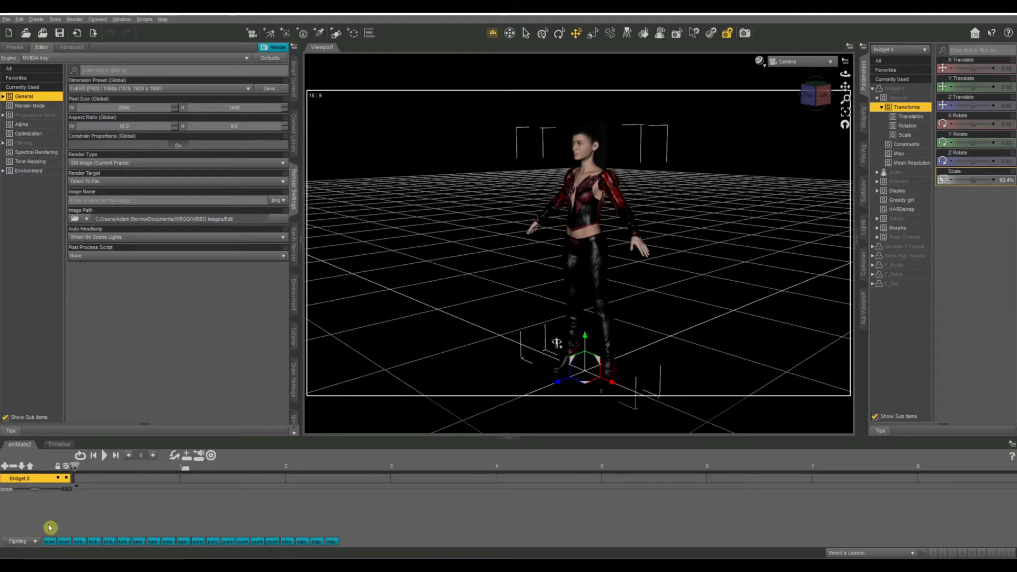
Preview the boxing and kick-(a)-g8f moves on Bridget 8 in the viewport.
{"action": "left_click_drag", "start_coordinate": [49, 541], "coordinate": [74, 544]}
{"action": "left_click_drag", "start_coordinate": [82, 542], "coordinate": [85, 545]}
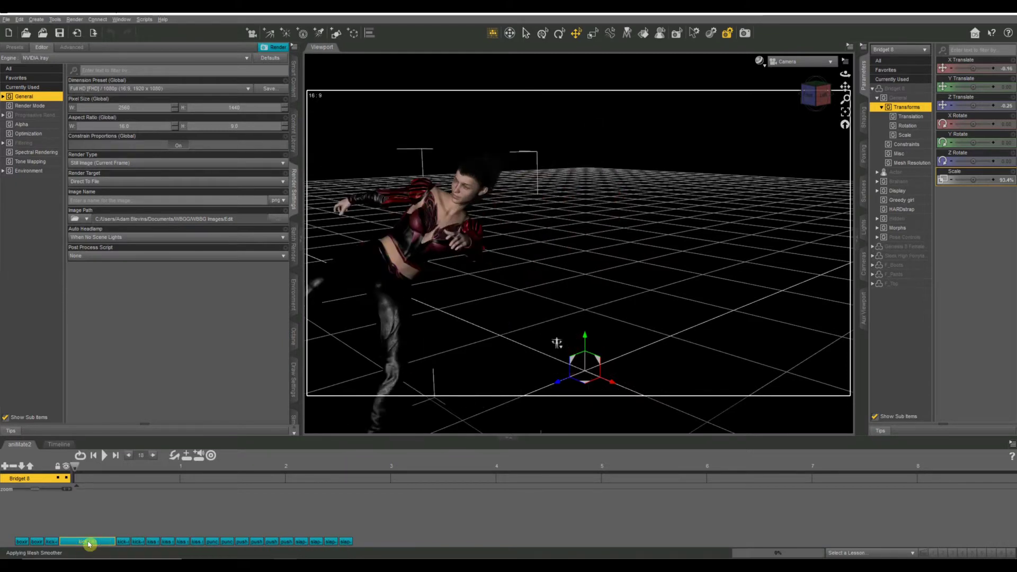
{"action": "mouse_move", "coordinate": [69, 545]}
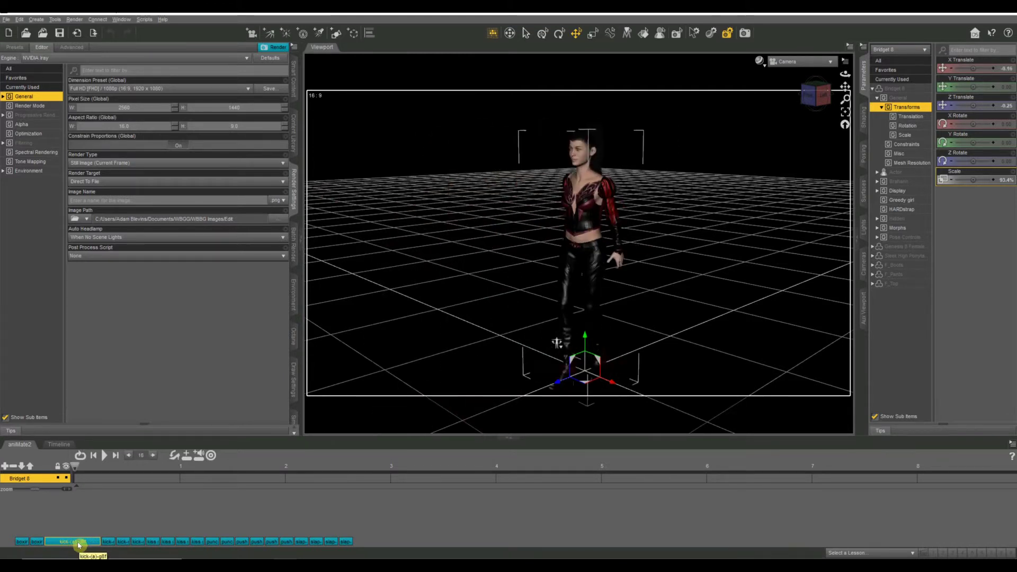
Apply the kick-(a)-g8f block to Bridget 8's track and play it once.
{"action": "left_click_drag", "start_coordinate": [78, 544], "coordinate": [75, 479]}
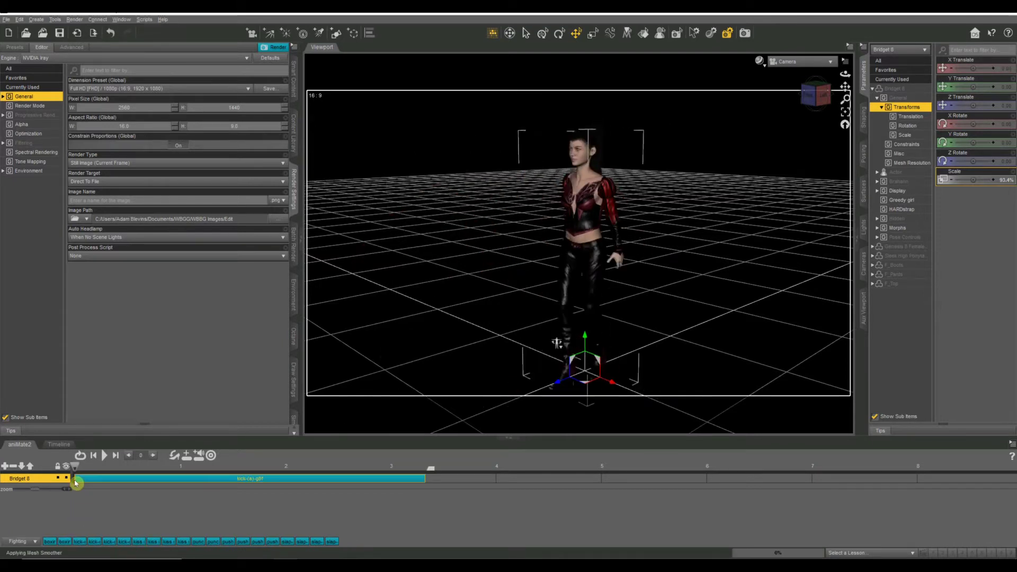
{"action": "left_click", "coordinate": [104, 456]}
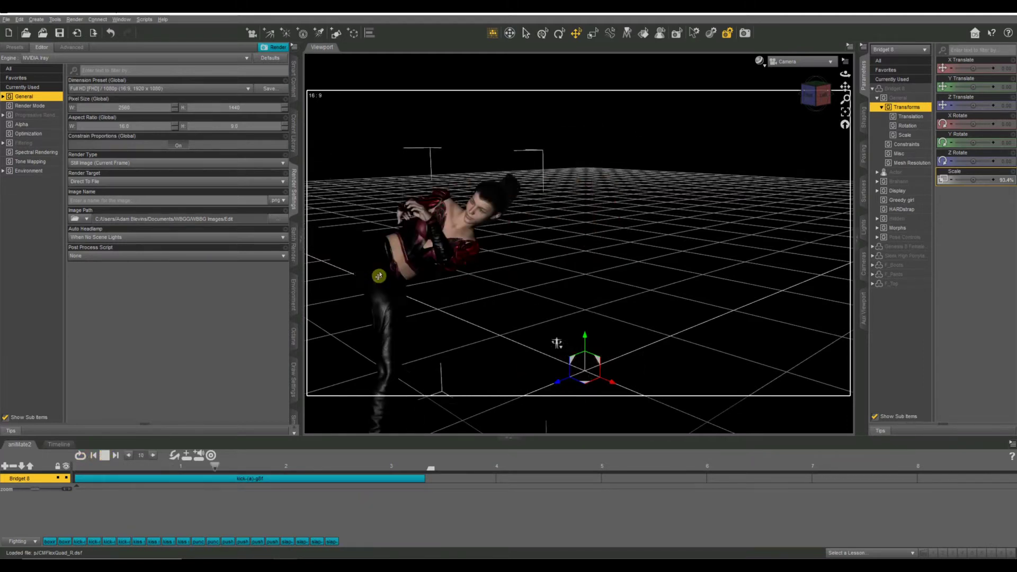
{"action": "left_click", "coordinate": [107, 454]}
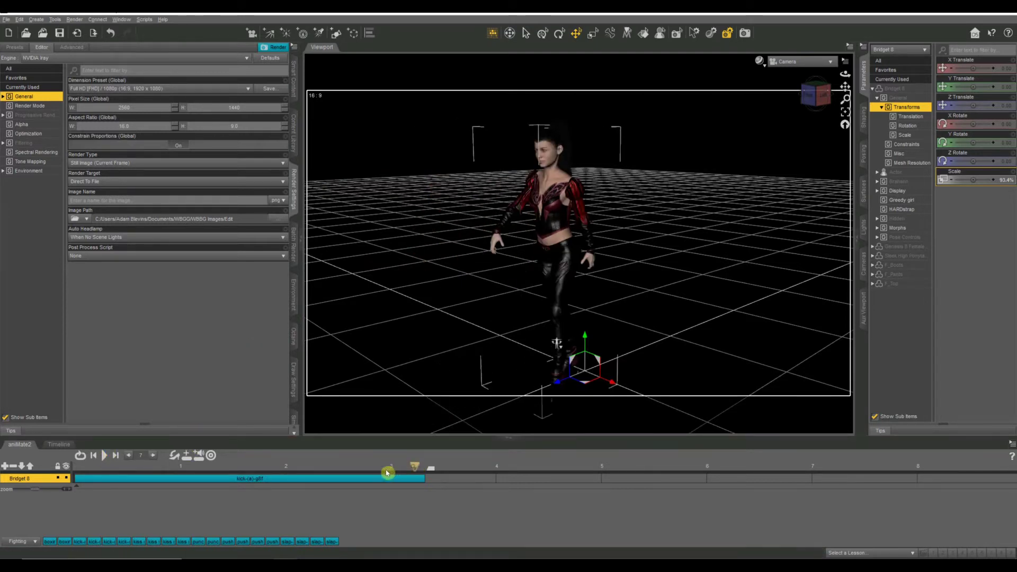
Scrub the kick back to frame 0, then step through frames 4 and 7.
{"action": "left_click", "coordinate": [361, 469]}
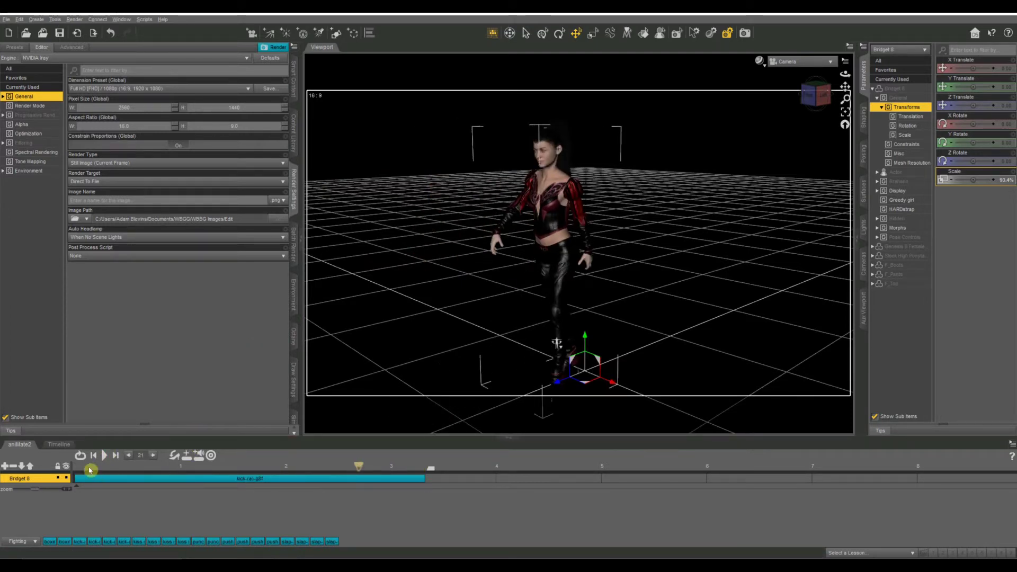
{"action": "left_click", "coordinate": [89, 469]}
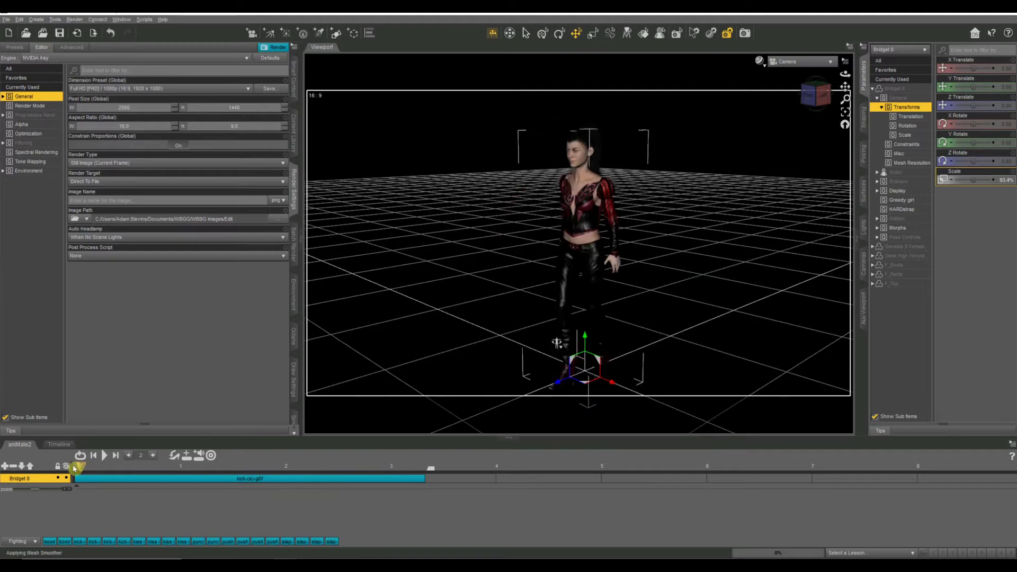
{"action": "left_click", "coordinate": [73, 468]}
{"action": "left_click", "coordinate": [90, 469]}
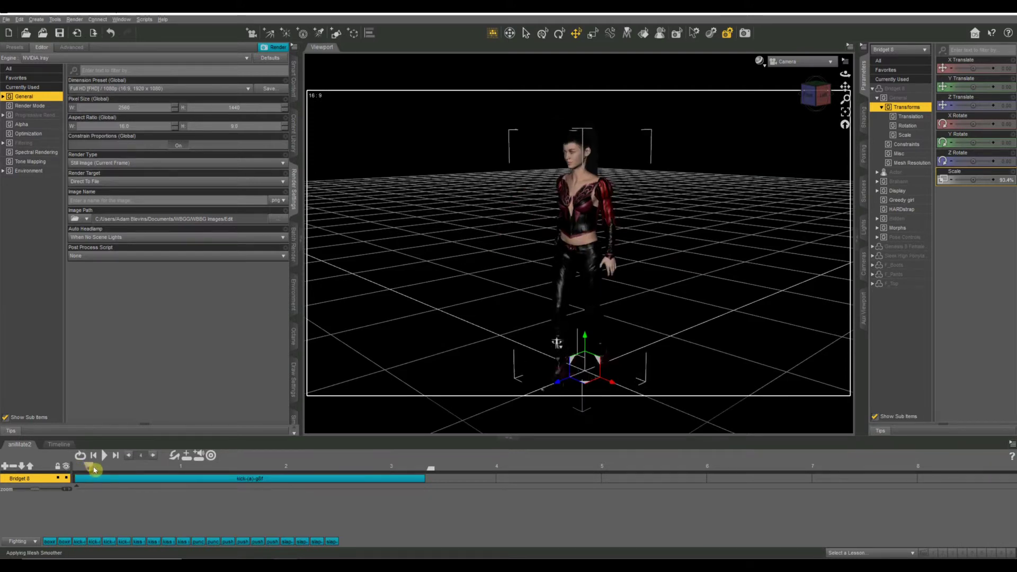
{"action": "left_click", "coordinate": [102, 470]}
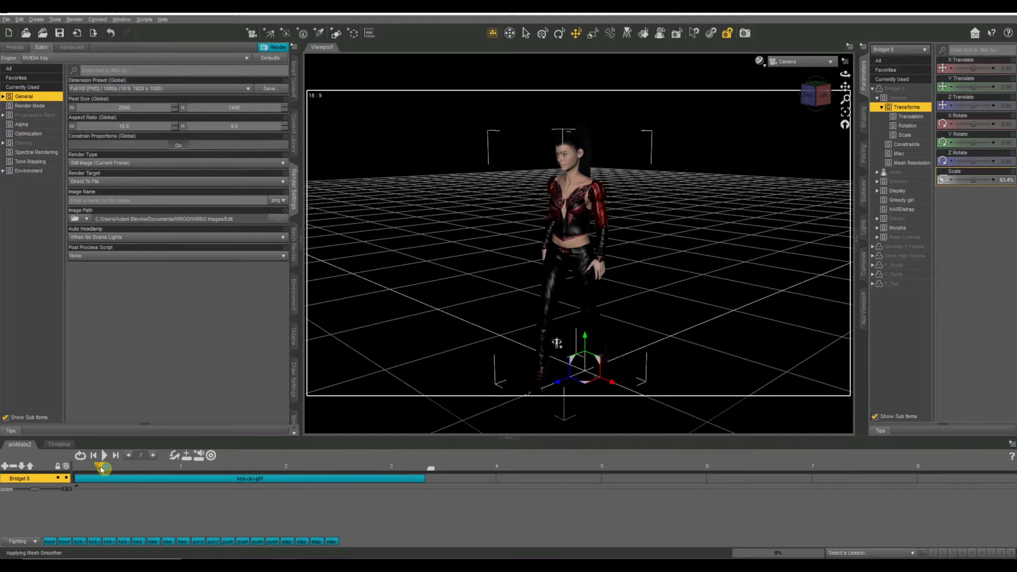
Convert the kick clip to keyframes and scrub it through frames 8 and 26, then back to 0.
{"action": "left_click", "coordinate": [147, 482]}
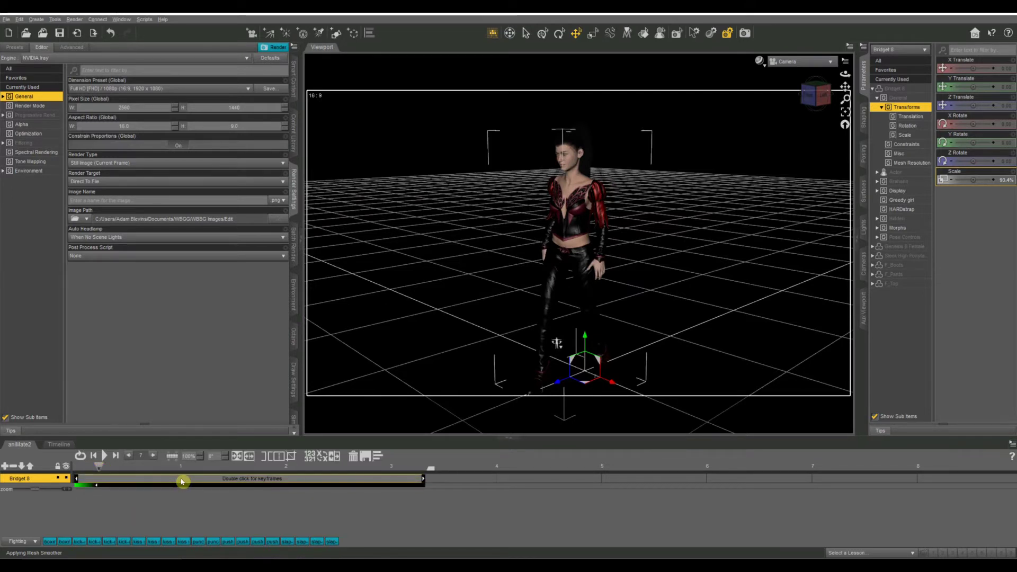
{"action": "double_click", "coordinate": [264, 479]}
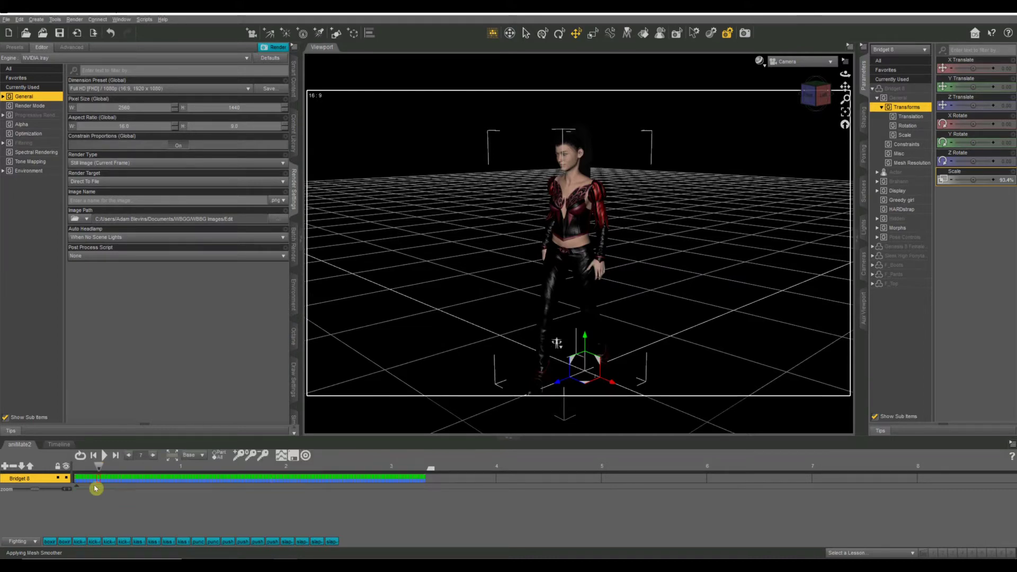
{"action": "left_click_drag", "start_coordinate": [100, 468], "coordinate": [267, 473]}
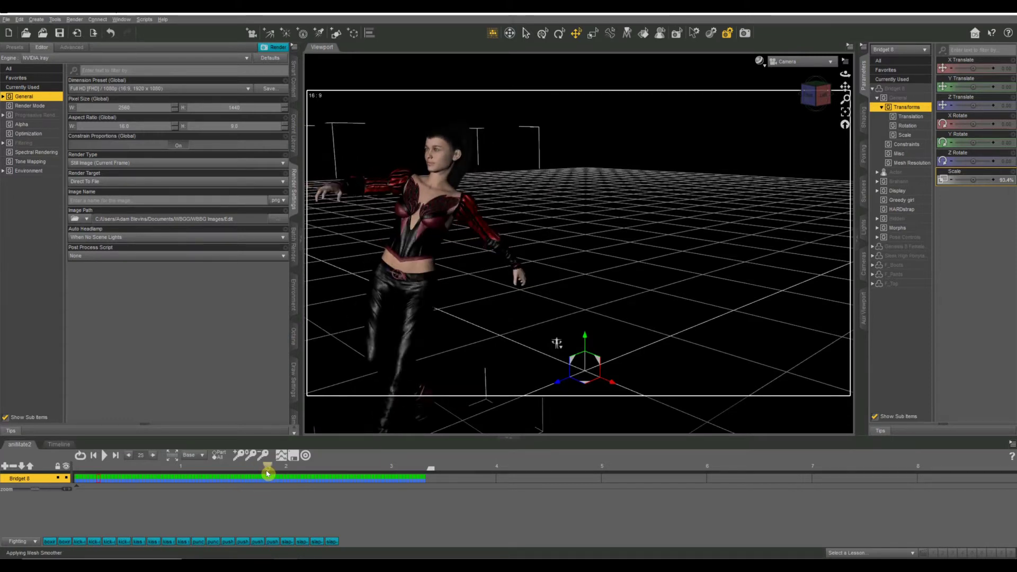
{"action": "left_click_drag", "start_coordinate": [267, 473], "coordinate": [282, 476]}
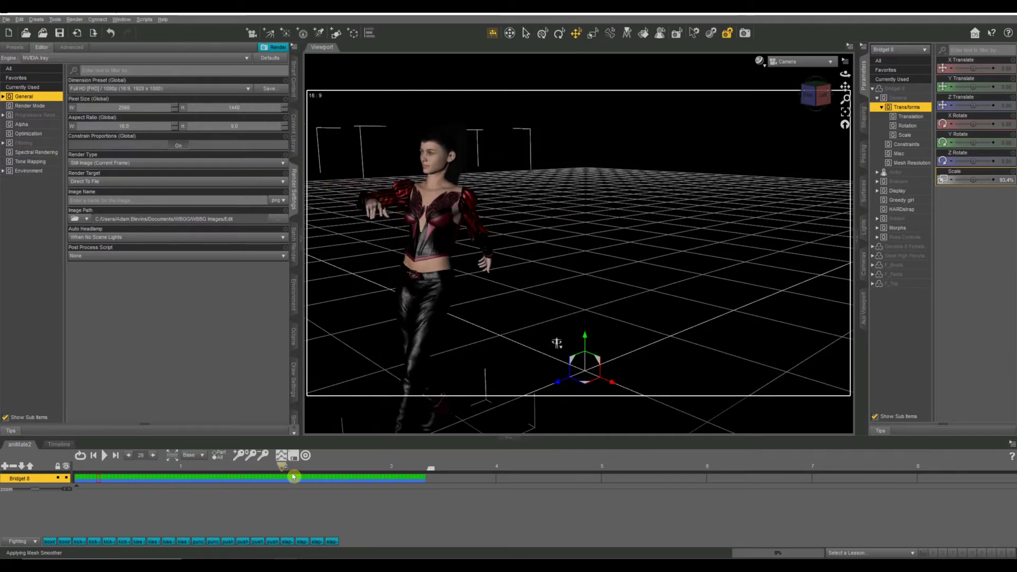
{"action": "left_click_drag", "start_coordinate": [293, 477], "coordinate": [217, 477]}
{"action": "left_click_drag", "start_coordinate": [138, 475], "coordinate": [75, 470]}
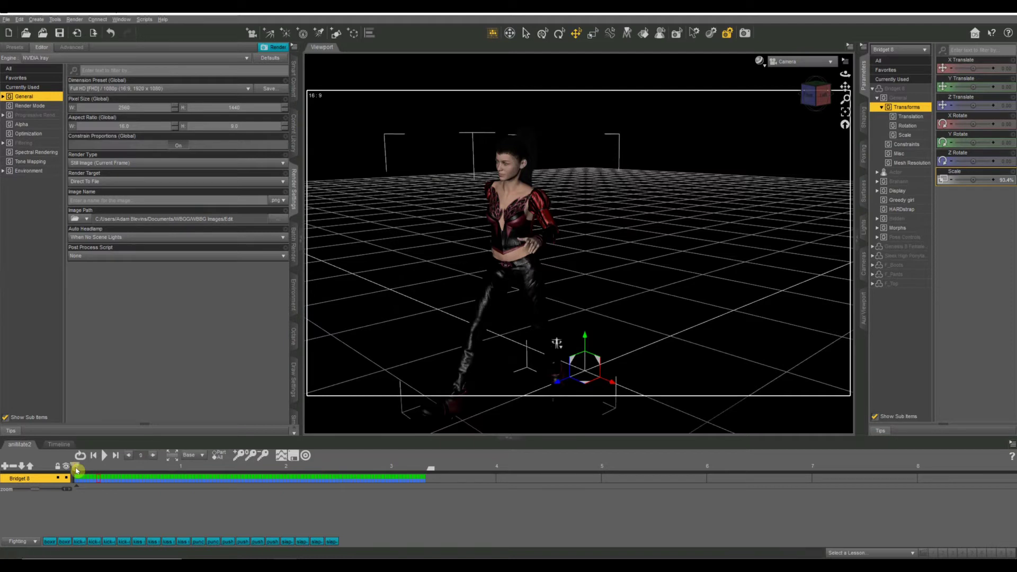
Show the kick on the 0–100 Timeline and scrub from frame 1 to 67 and back to the start.
{"action": "left_click", "coordinate": [59, 445]}
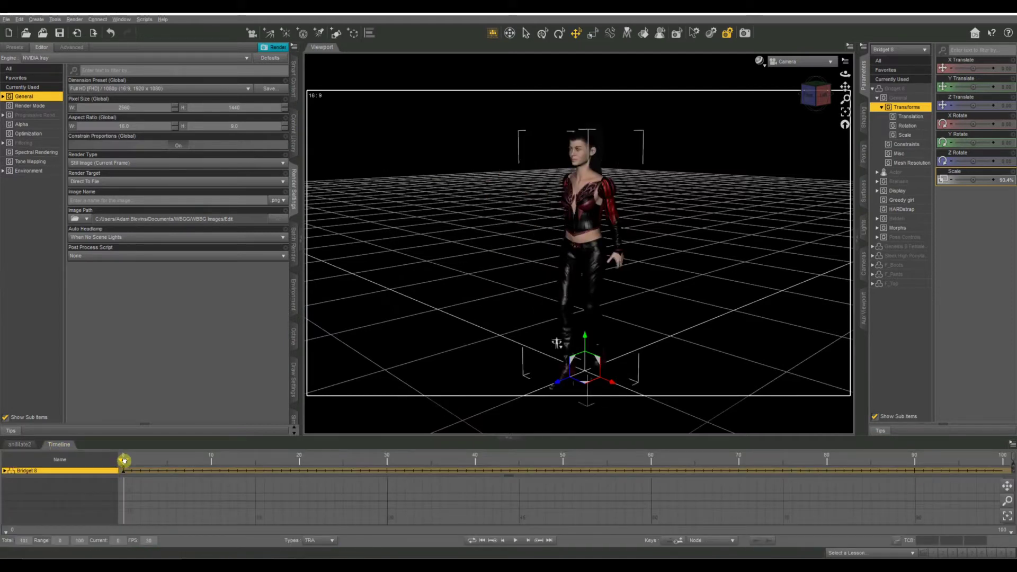
{"action": "left_click_drag", "start_coordinate": [128, 462], "coordinate": [703, 460]}
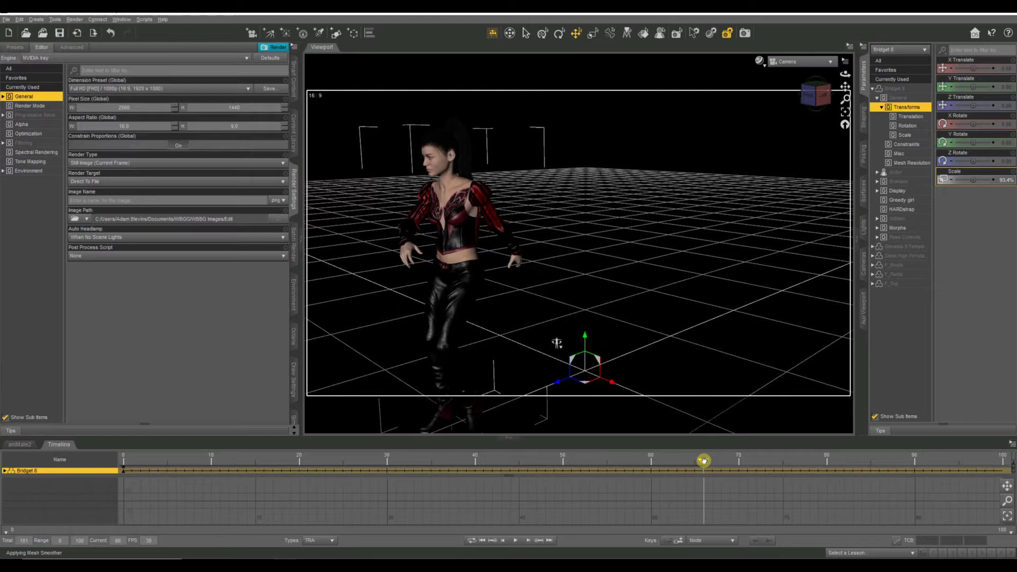
{"action": "left_click_drag", "start_coordinate": [700, 464], "coordinate": [509, 465]}
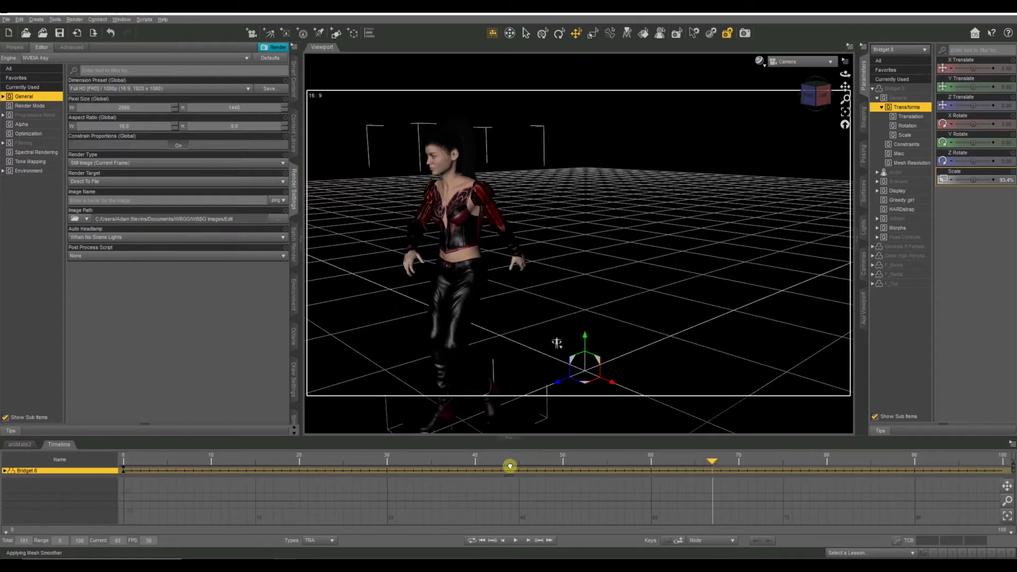
{"action": "left_click_drag", "start_coordinate": [448, 462], "coordinate": [383, 462]}
{"action": "left_click_drag", "start_coordinate": [141, 462], "coordinate": [125, 465]}
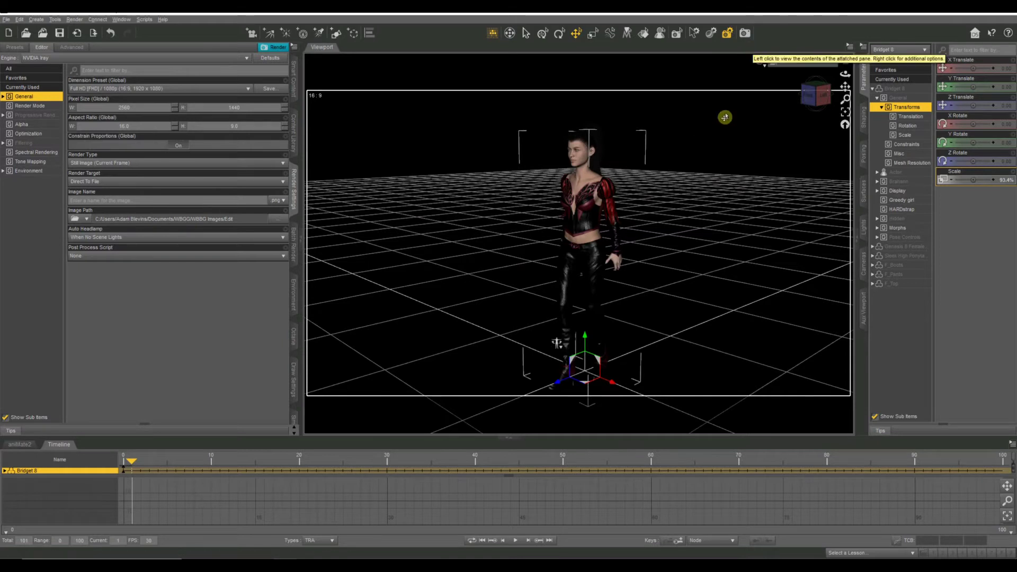
Switch the viewport to the camera view and return to frame 0.
{"action": "left_click", "coordinate": [804, 63]}
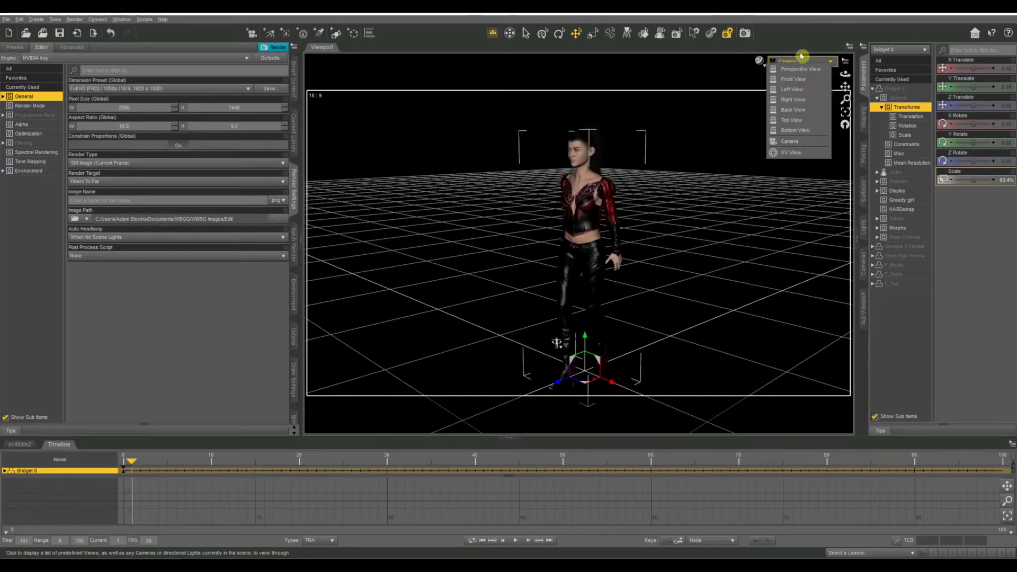
{"action": "left_click", "coordinate": [789, 141]}
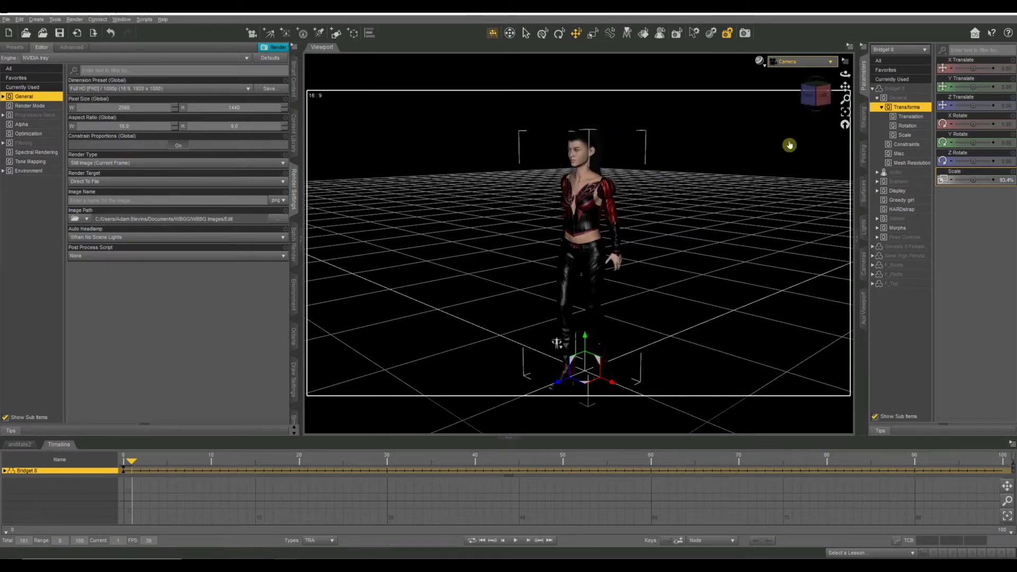
{"action": "left_click", "coordinate": [123, 462]}
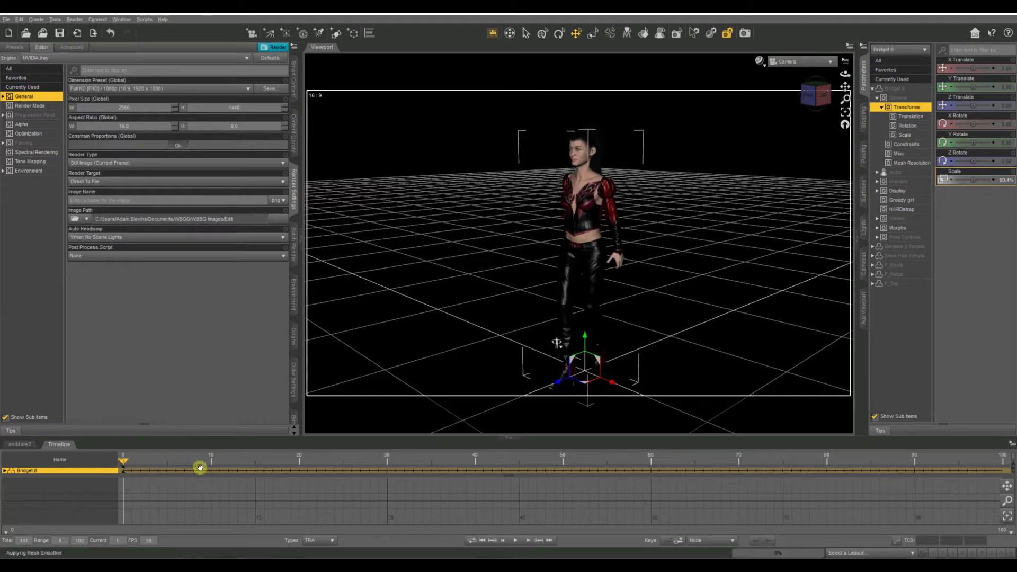
Check the kick poses at frames 60, 59, 58, 4 and 44, ending at frame 21.
{"action": "left_click", "coordinate": [650, 465]}
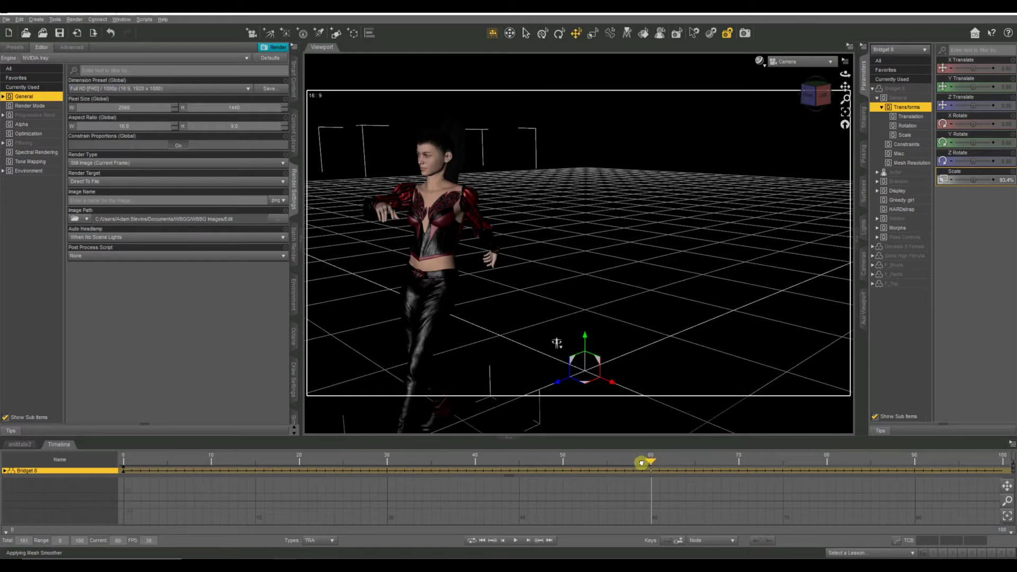
{"action": "left_click", "coordinate": [641, 463]}
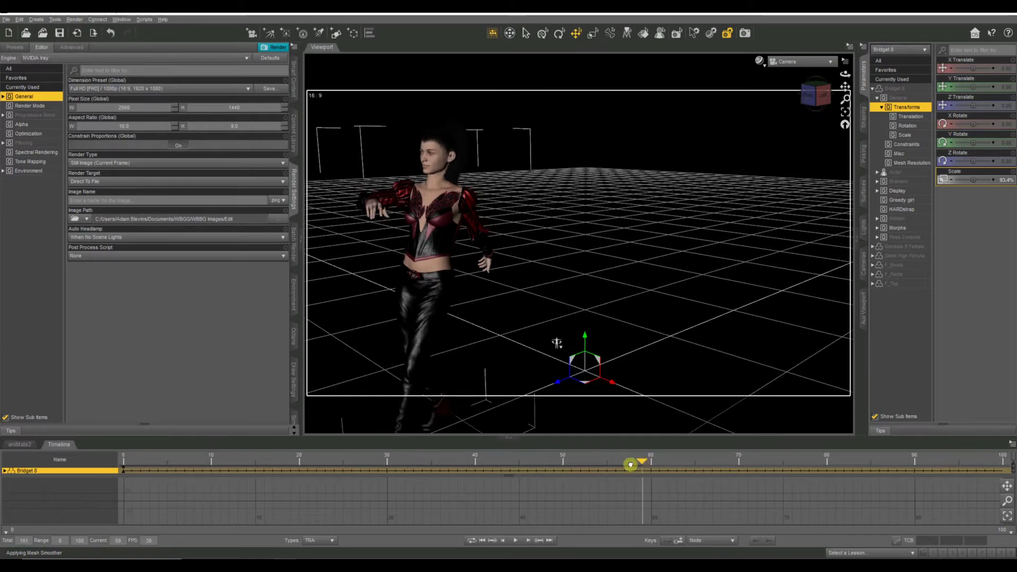
{"action": "left_click", "coordinate": [629, 465]}
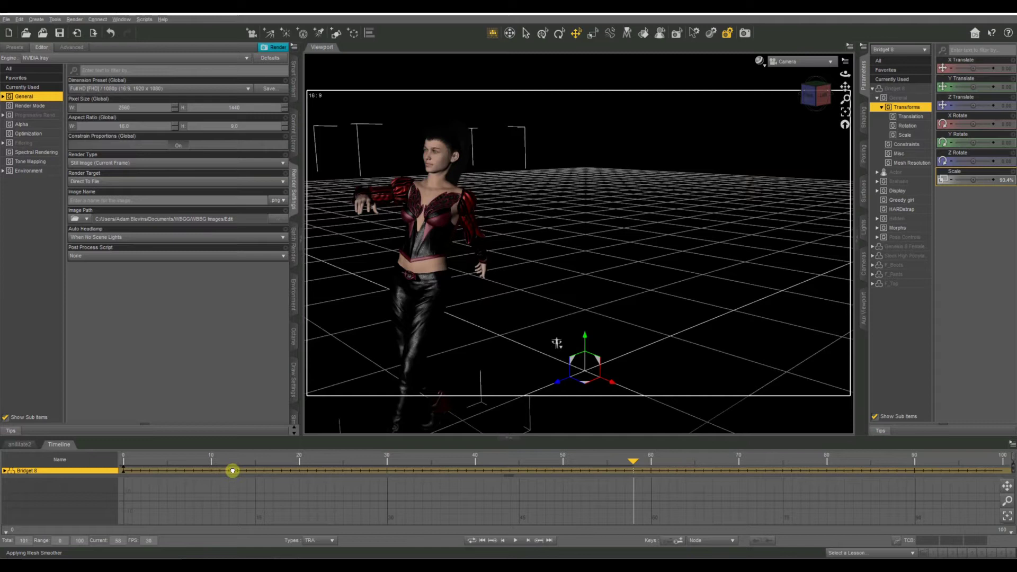
{"action": "left_click", "coordinate": [158, 462]}
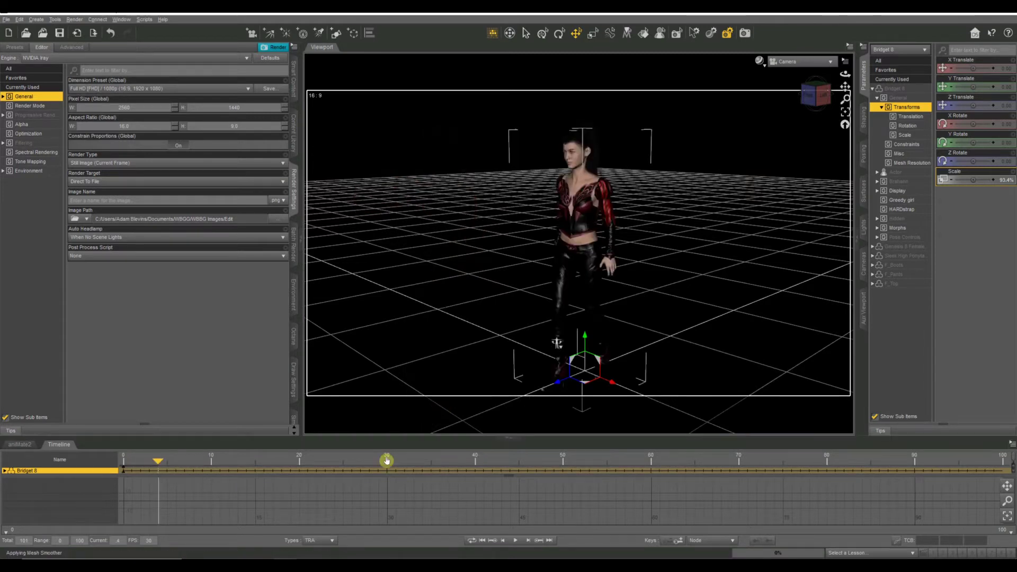
{"action": "left_click_drag", "start_coordinate": [496, 465], "coordinate": [681, 461]}
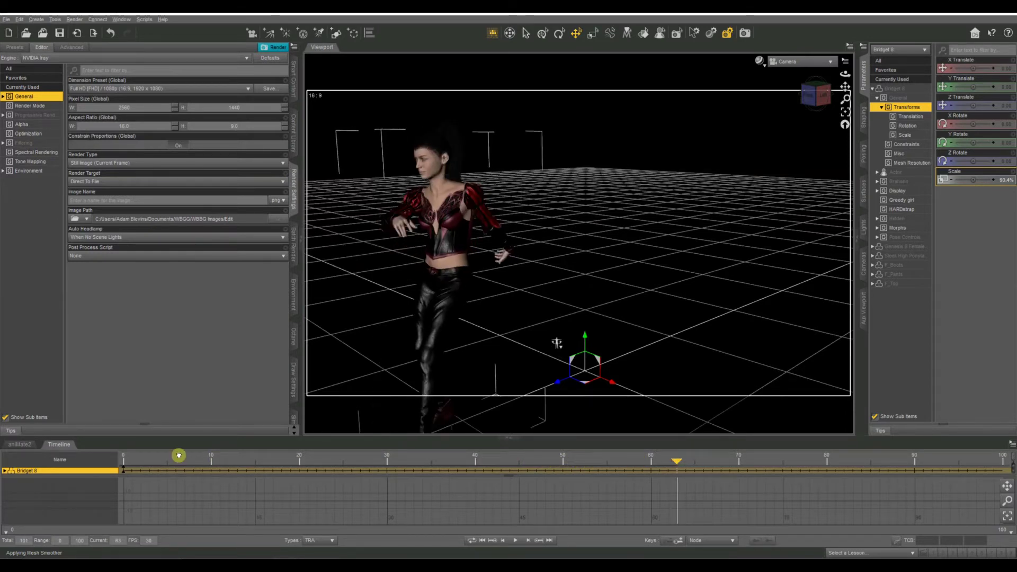
{"action": "left_click", "coordinate": [122, 460]}
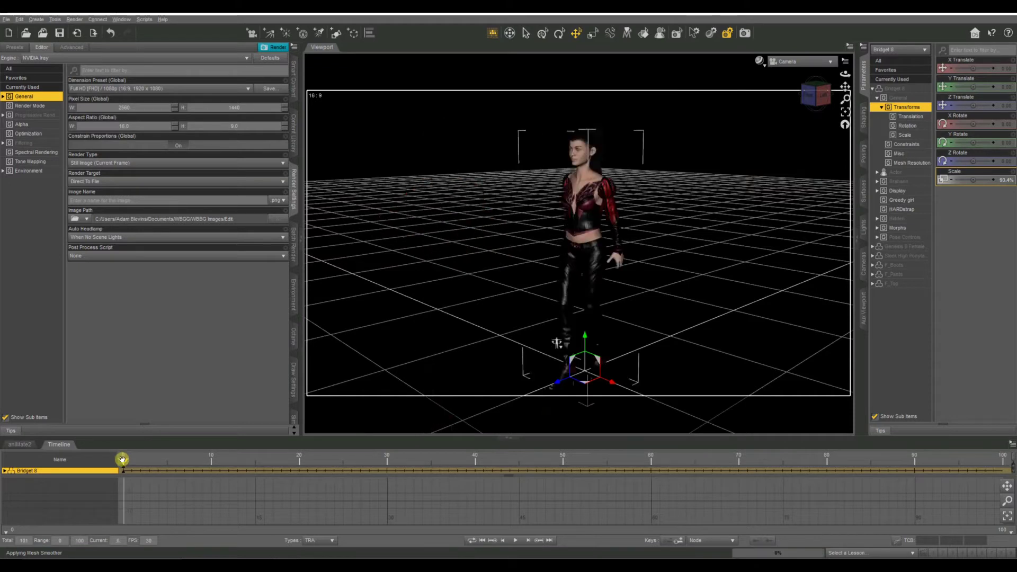
{"action": "left_click", "coordinate": [300, 466]}
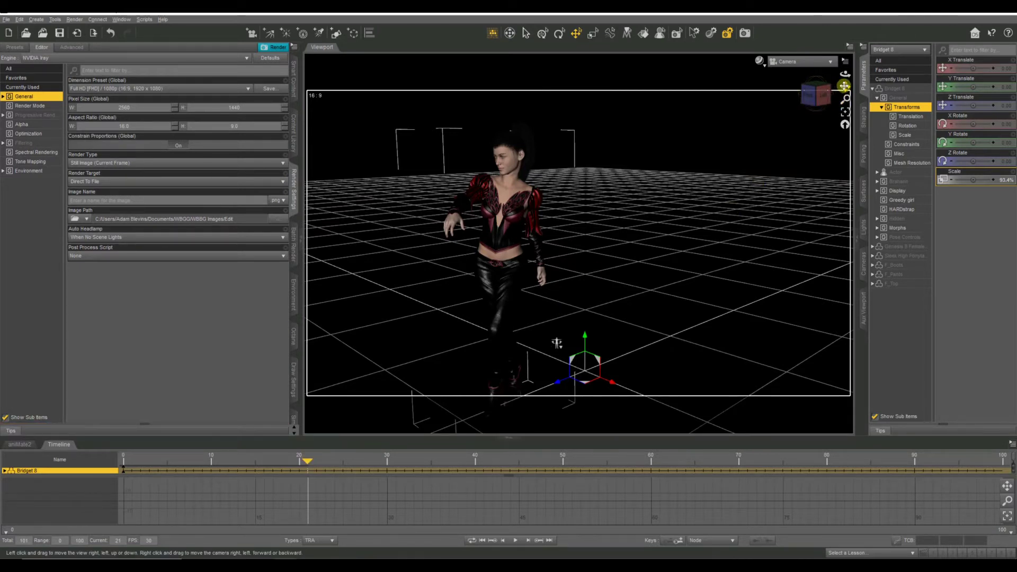
Pan the view right and scrub the kick from frame 0 through frames 10, 11 and 17.
{"action": "left_click_drag", "start_coordinate": [556, 343], "coordinate": [609, 346]}
{"action": "left_click_drag", "start_coordinate": [844, 86], "coordinate": [810, 101]}
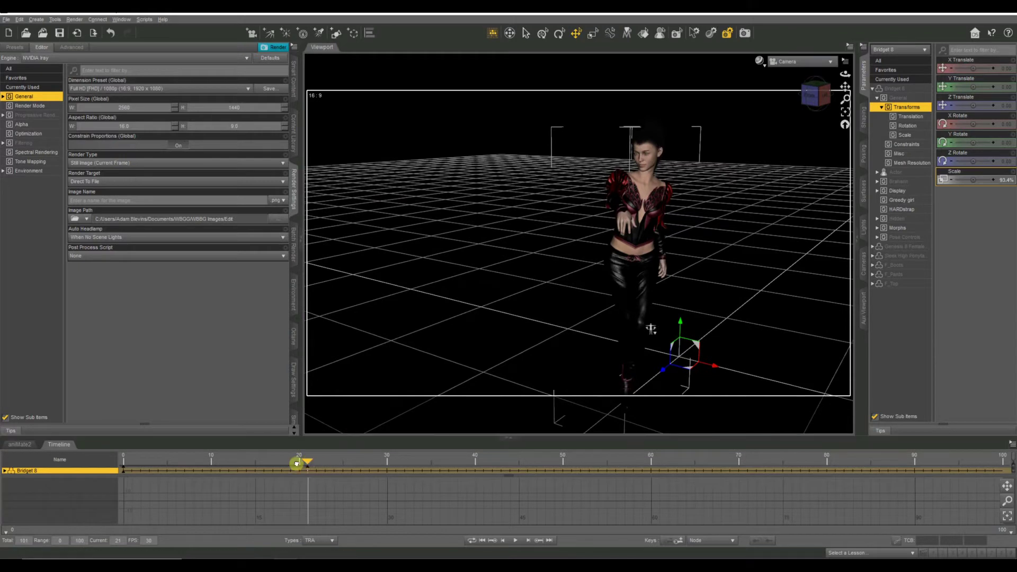
{"action": "left_click", "coordinate": [123, 459]}
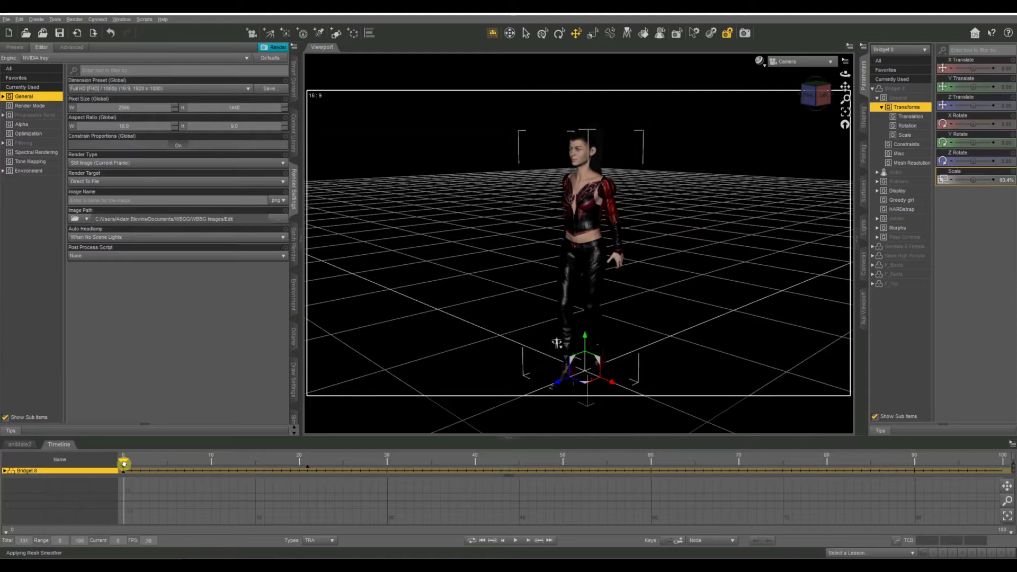
{"action": "left_click_drag", "start_coordinate": [123, 464], "coordinate": [150, 464]}
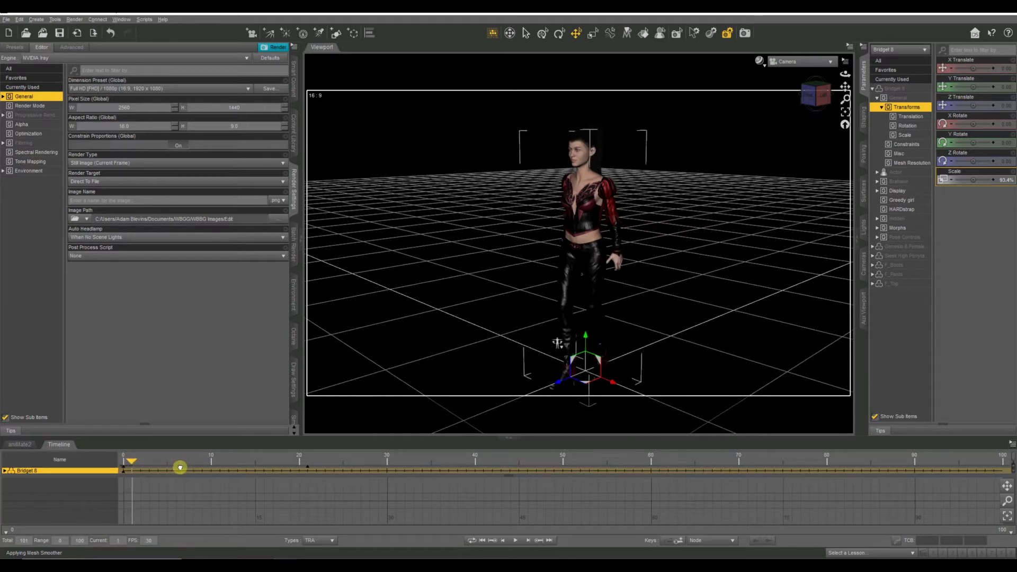
{"action": "left_click", "coordinate": [209, 461]}
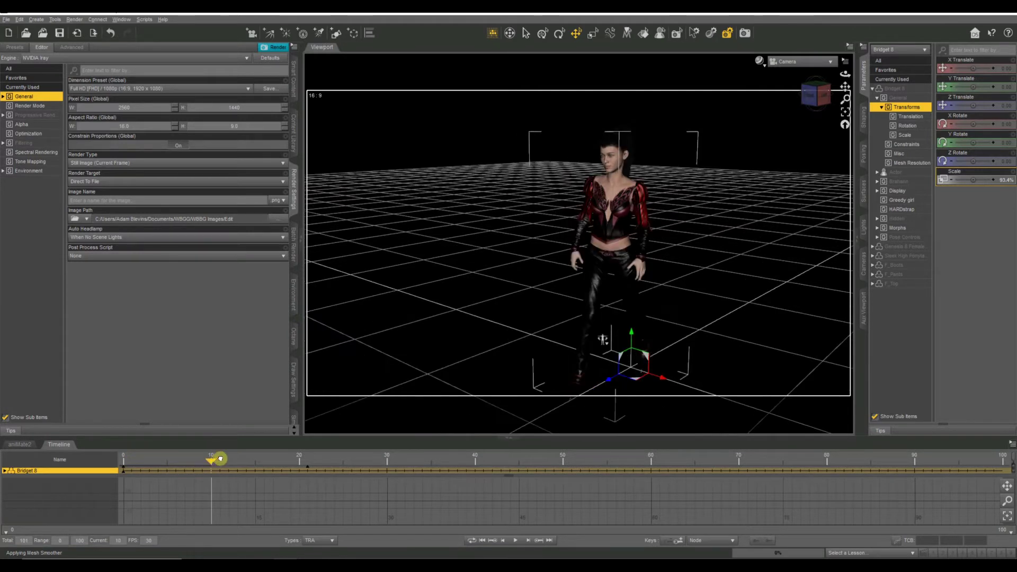
{"action": "left_click", "coordinate": [220, 459]}
{"action": "left_click_drag", "start_coordinate": [261, 463], "coordinate": [465, 460]}
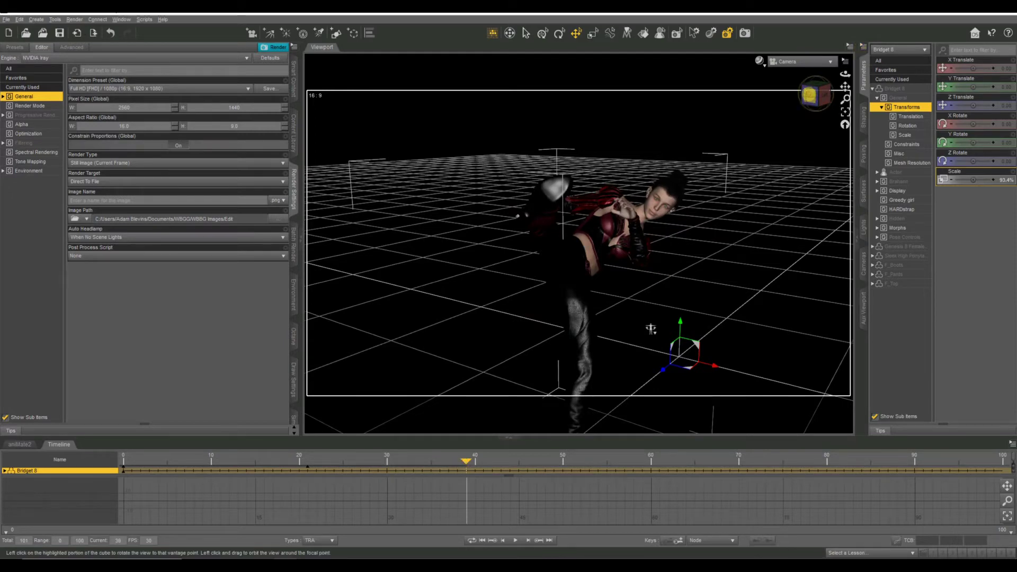
Orbit around the kicking figure and rescrub from the start through frames 11 to 16.
{"action": "left_click_drag", "start_coordinate": [810, 94], "coordinate": [844, 86]}
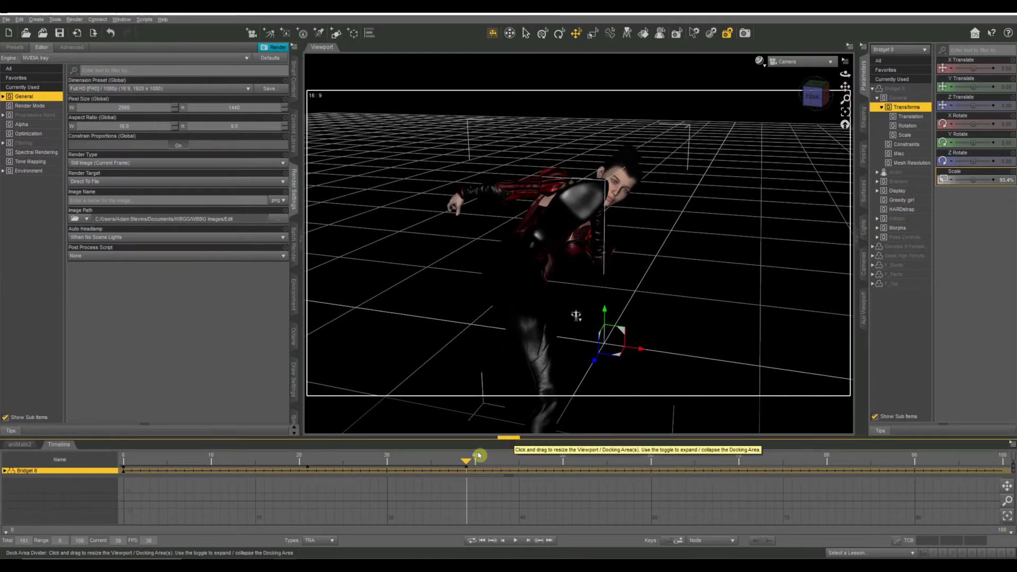
{"action": "key", "text": "Right"}
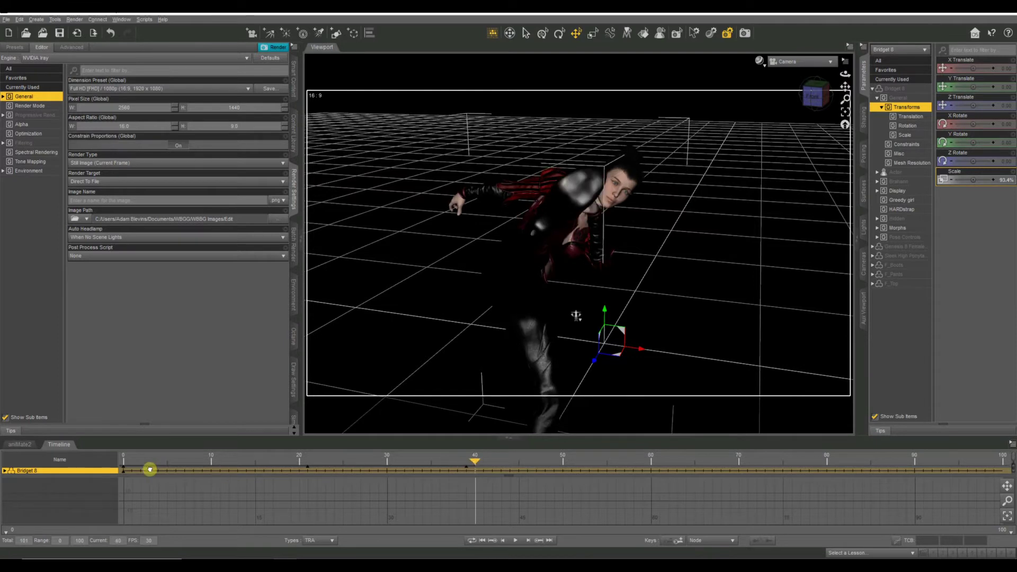
{"action": "left_click", "coordinate": [117, 464]}
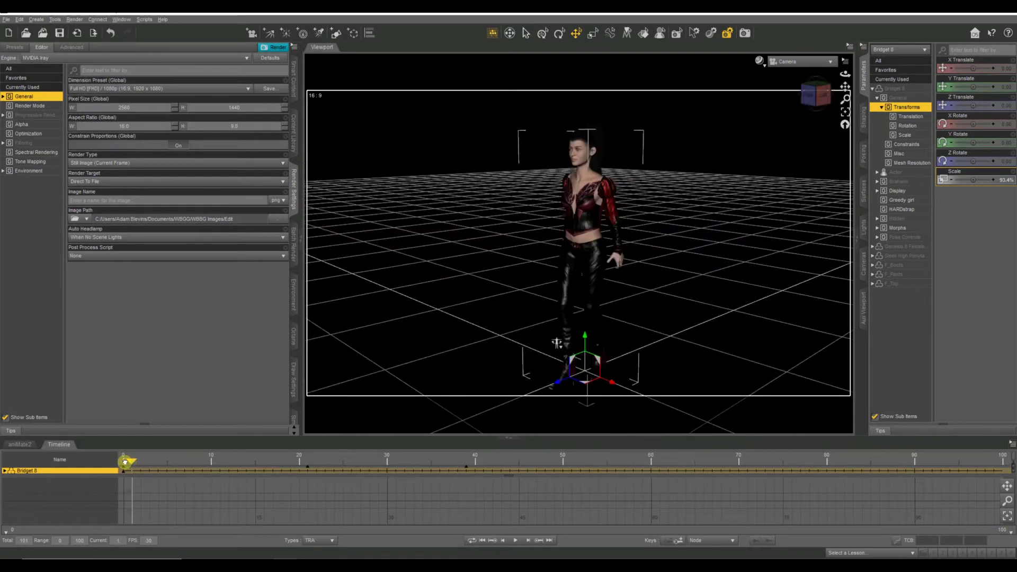
{"action": "key", "text": "Right"}
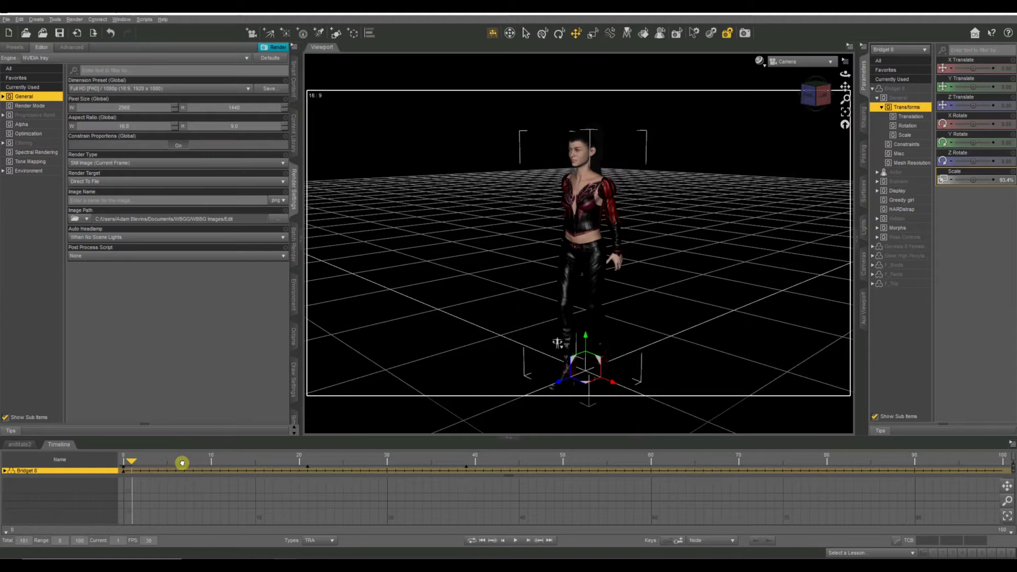
{"action": "left_click", "coordinate": [216, 462]}
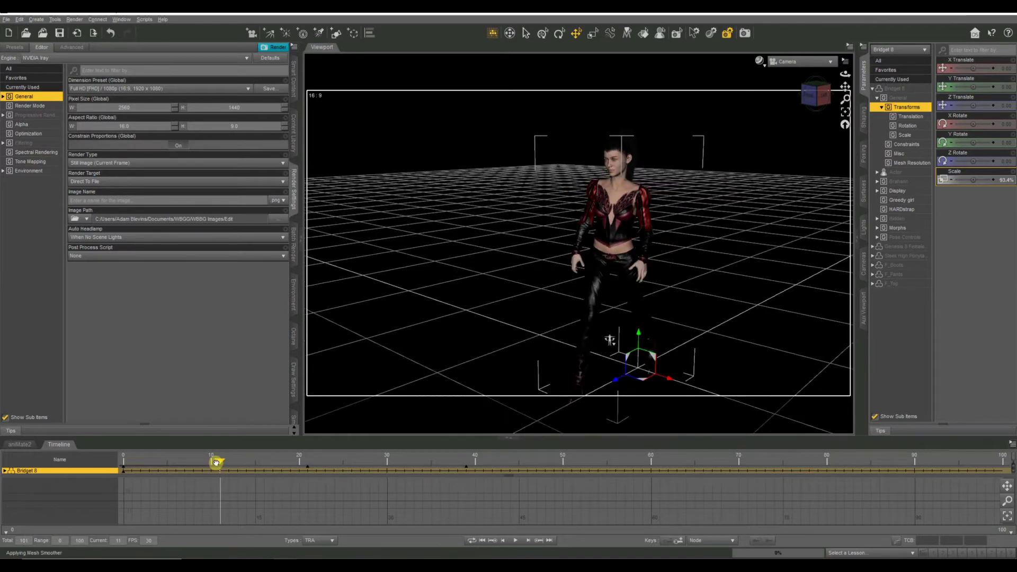
{"action": "left_click_drag", "start_coordinate": [260, 464], "coordinate": [462, 457]}
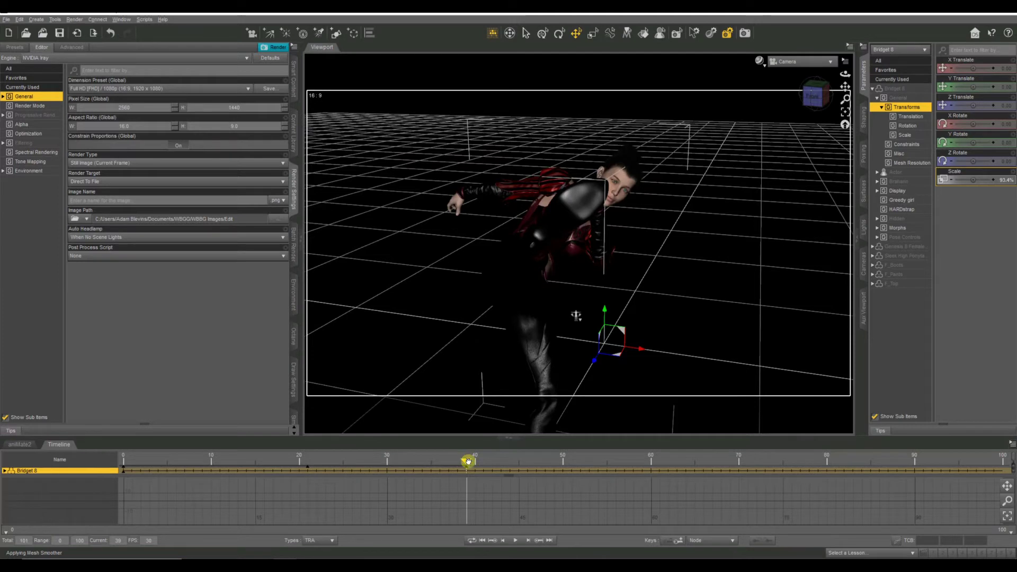
Check the kick at frames 40, 60 and 90, reframe the view, and advance to frame 93.
{"action": "left_click", "coordinate": [494, 462]}
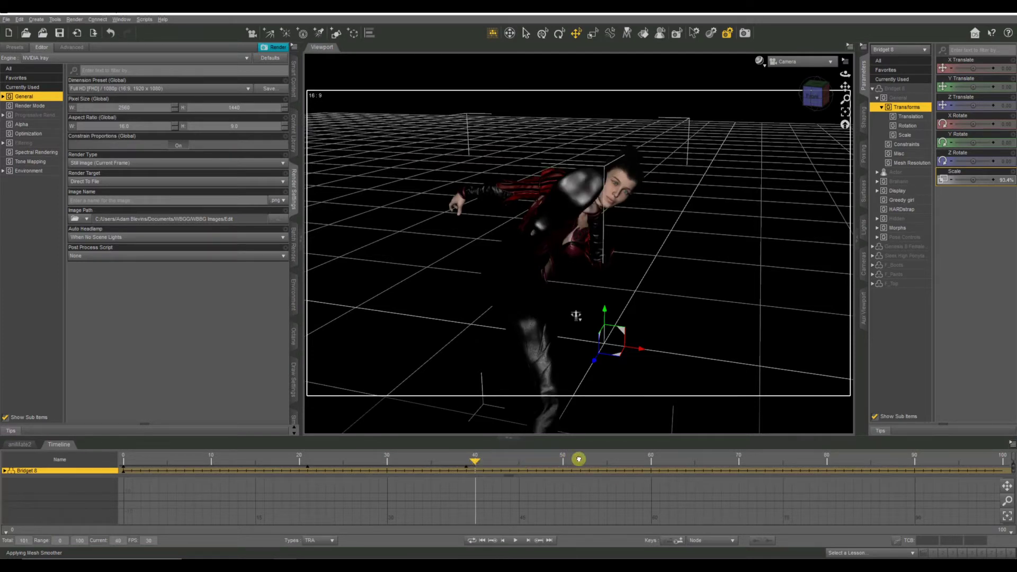
{"action": "left_click", "coordinate": [649, 461]}
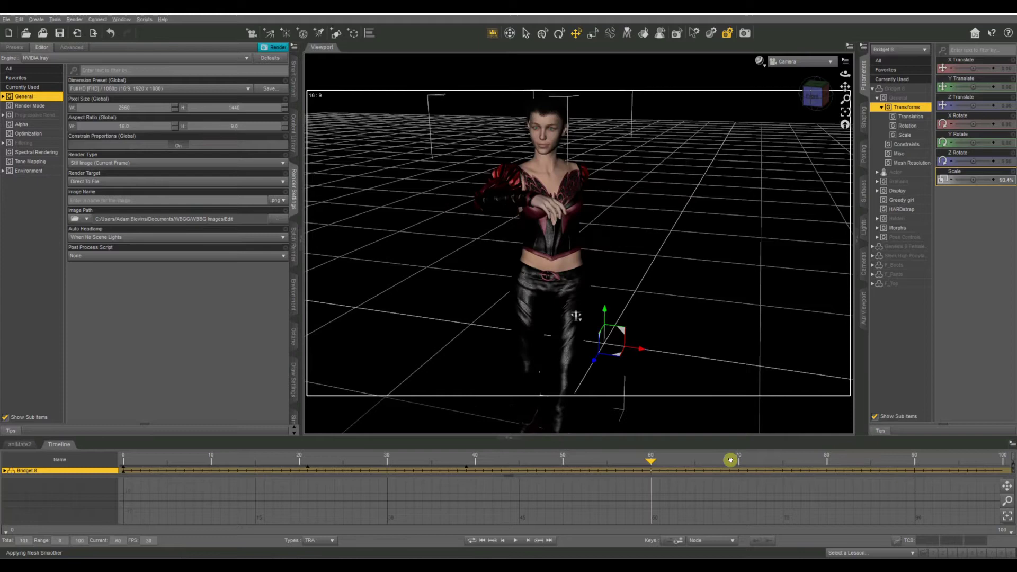
{"action": "left_click", "coordinate": [912, 463]}
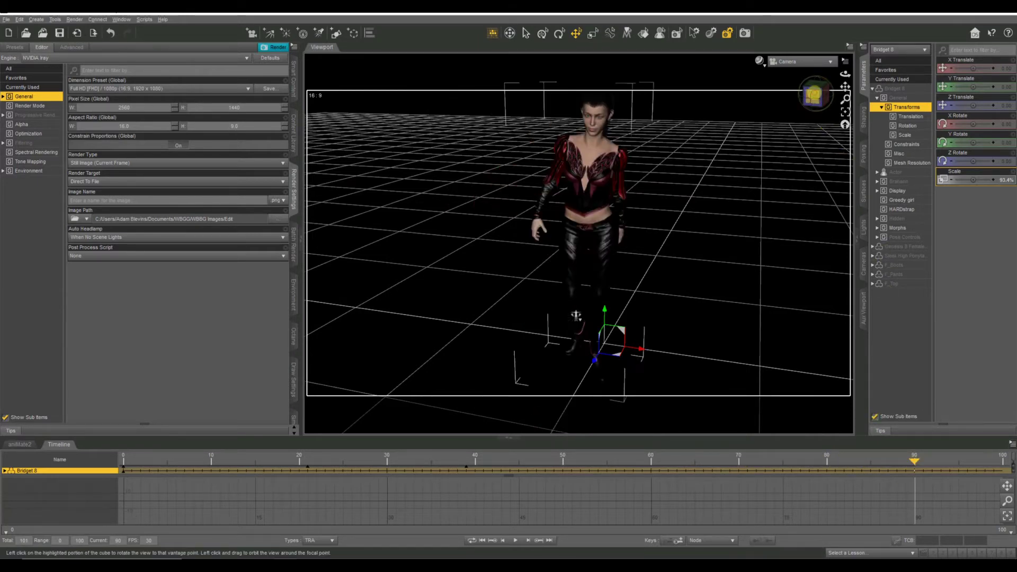
{"action": "left_click", "coordinate": [819, 93]}
{"action": "left_click_drag", "start_coordinate": [568, 308], "coordinate": [524, 311]}
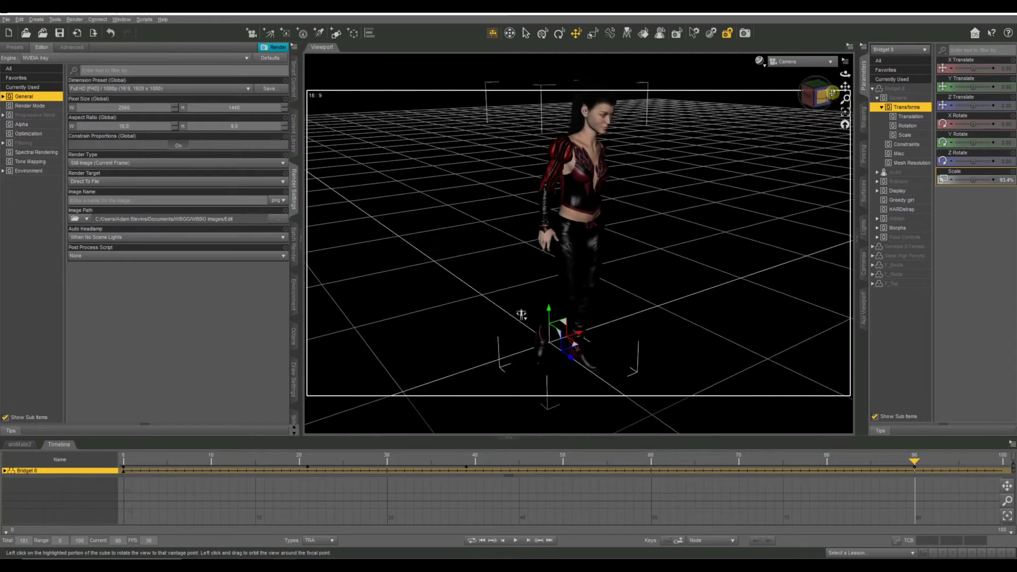
{"action": "mouse_move", "coordinate": [845, 87]}
{"action": "left_mouse_down"}
{"action": "mouse_move", "coordinate": [521, 316]}
{"action": "mouse_move", "coordinate": [842, 89]}
{"action": "mouse_move", "coordinate": [824, 105]}
{"action": "mouse_move", "coordinate": [841, 103]}
{"action": "left_mouse_up"}
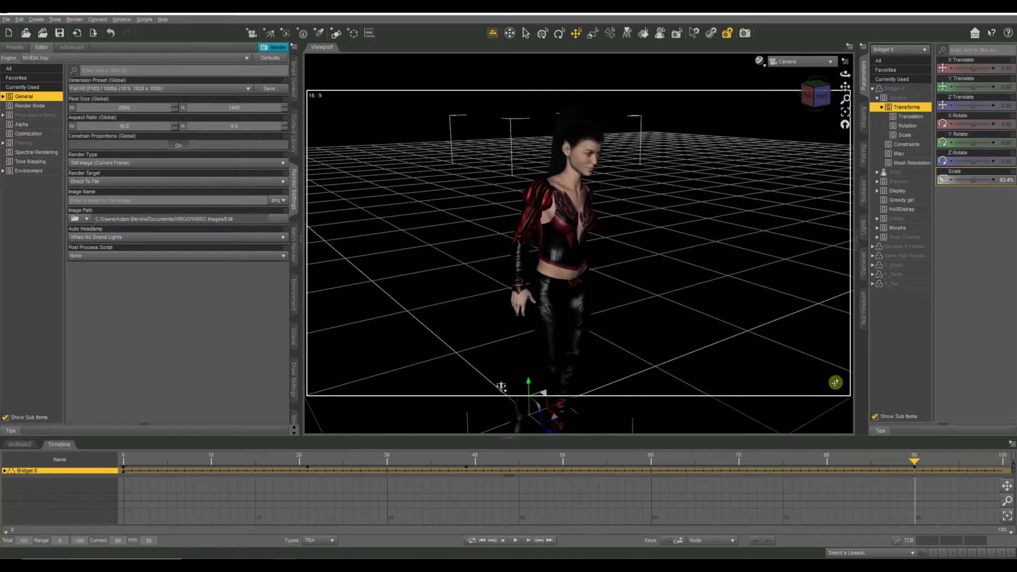
{"action": "left_click_drag", "start_coordinate": [912, 465], "coordinate": [941, 466]}
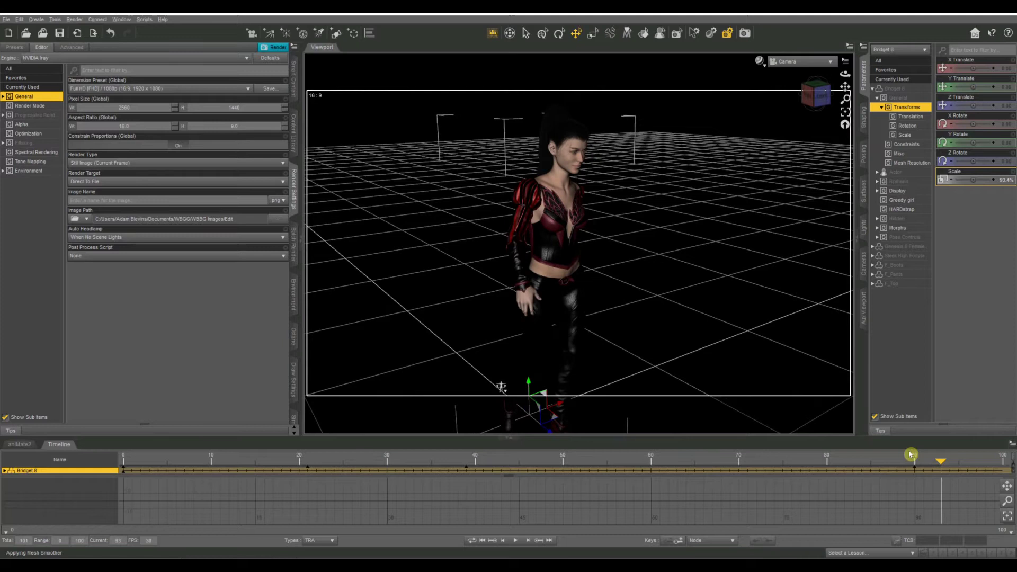
Play the kick from frame 0, stop it, and move back to about frame 15.
{"action": "left_click", "coordinate": [125, 464]}
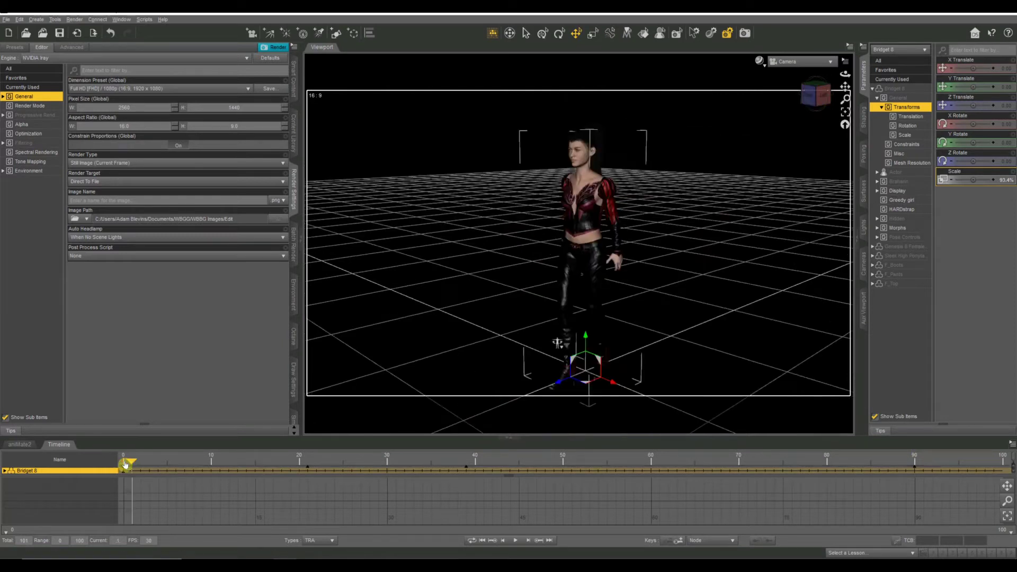
{"action": "left_click", "coordinate": [121, 462]}
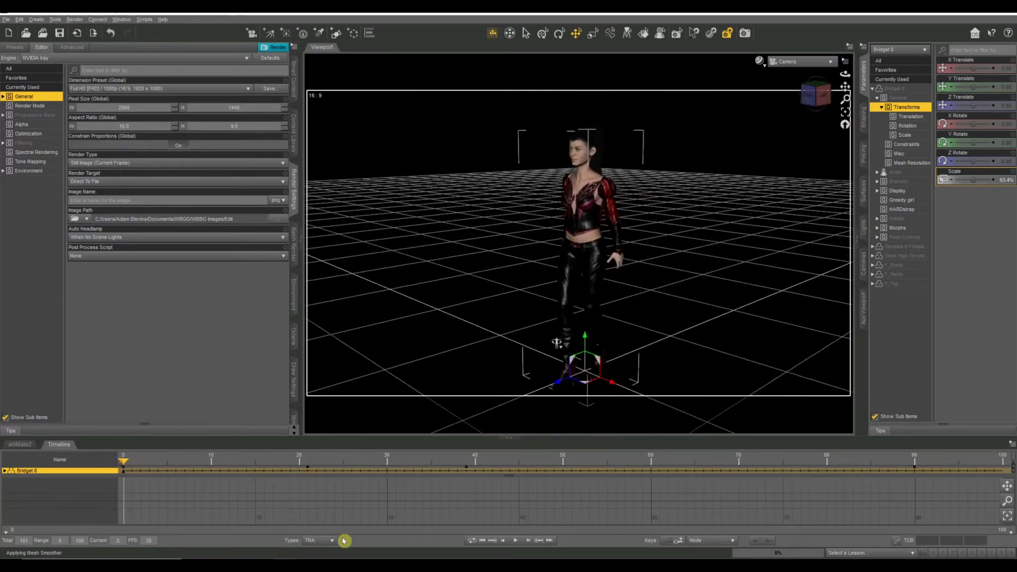
{"action": "left_click", "coordinate": [518, 542]}
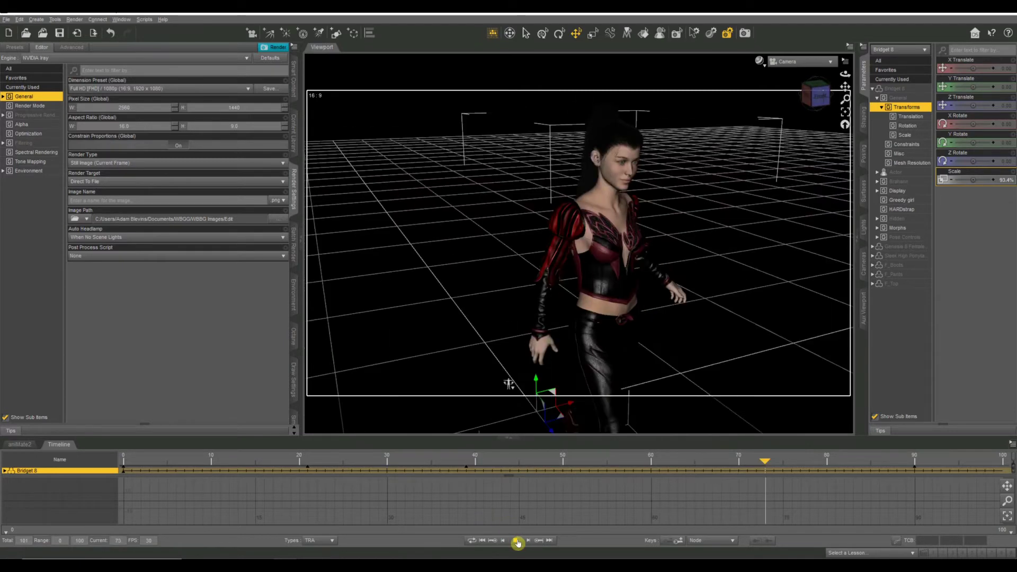
{"action": "left_click", "coordinate": [518, 542]}
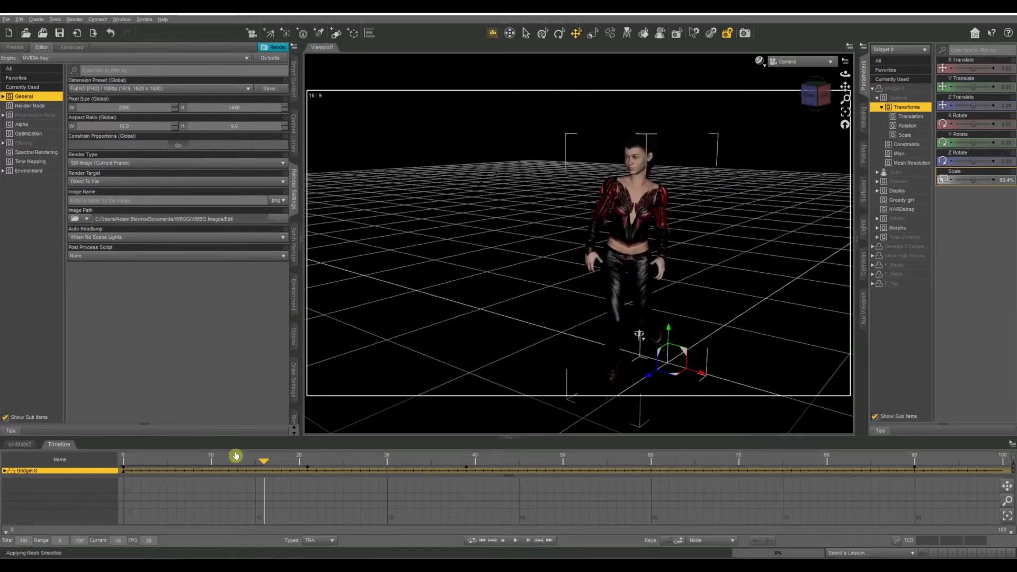
{"action": "left_click_drag", "start_coordinate": [261, 459], "coordinate": [169, 463]}
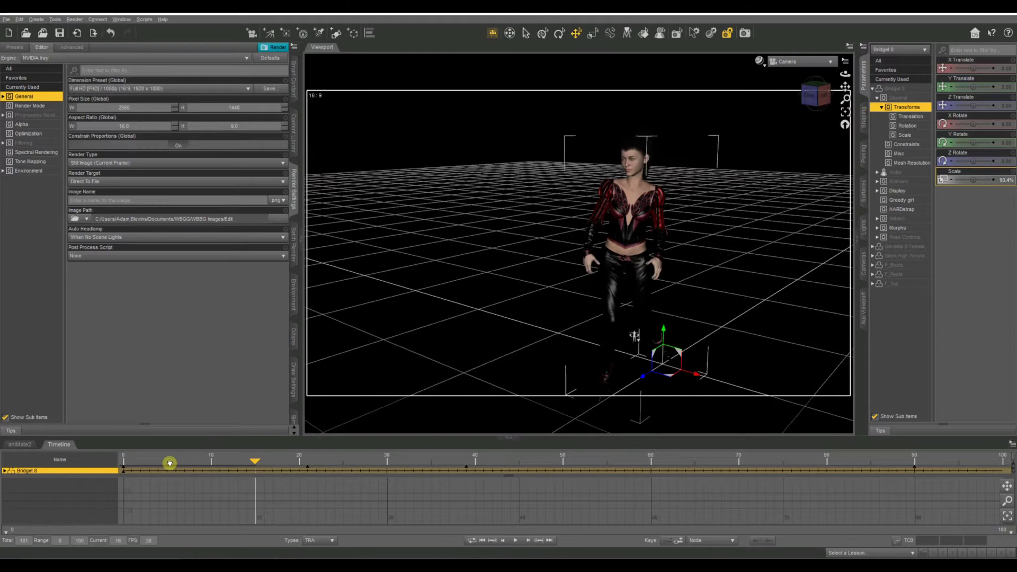
At frame 1, try the Quad HD preset, then settle on Full HD 1080p (1920 x 1080).
{"action": "left_click", "coordinate": [125, 464]}
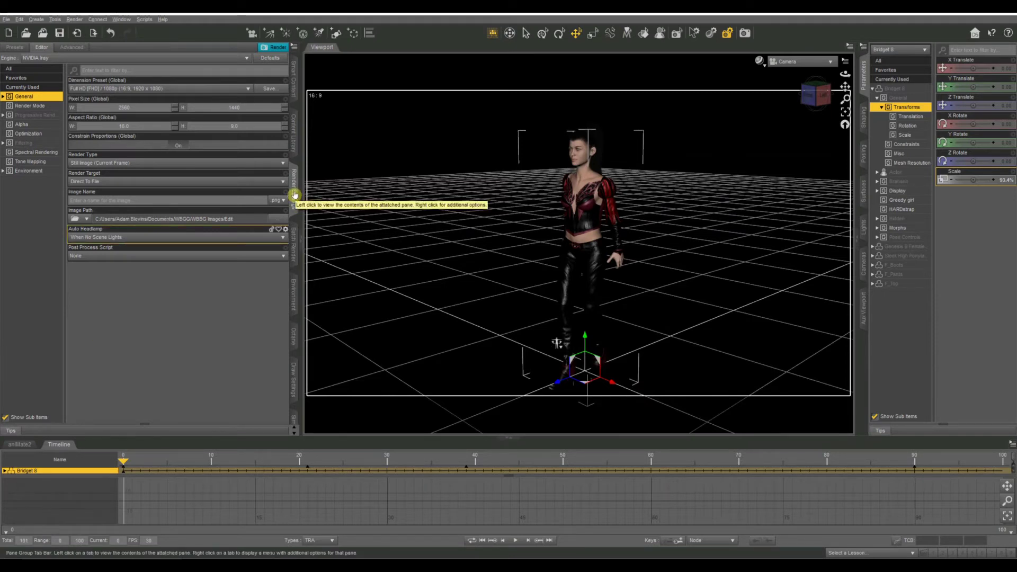
{"action": "left_click", "coordinate": [179, 89]}
{"action": "left_click", "coordinate": [180, 368]}
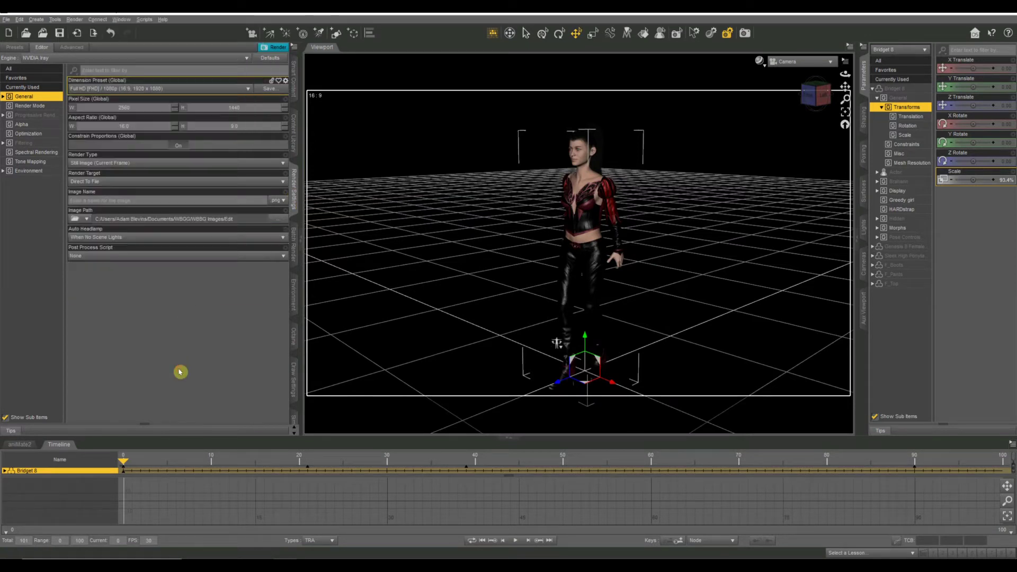
{"action": "left_click", "coordinate": [144, 89]}
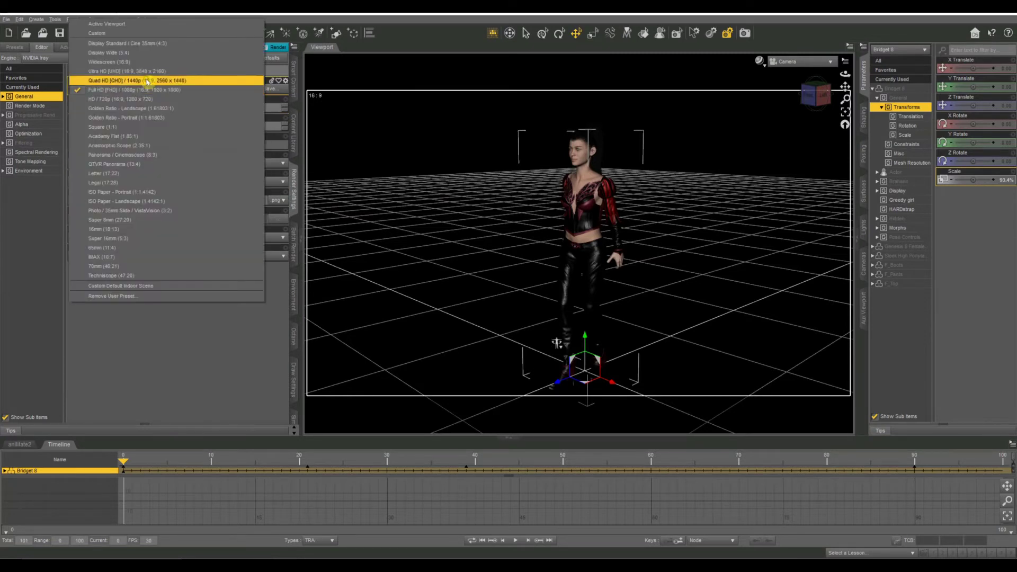
{"action": "left_click", "coordinate": [145, 82]}
{"action": "left_click", "coordinate": [146, 90]}
{"action": "left_click", "coordinate": [148, 100]}
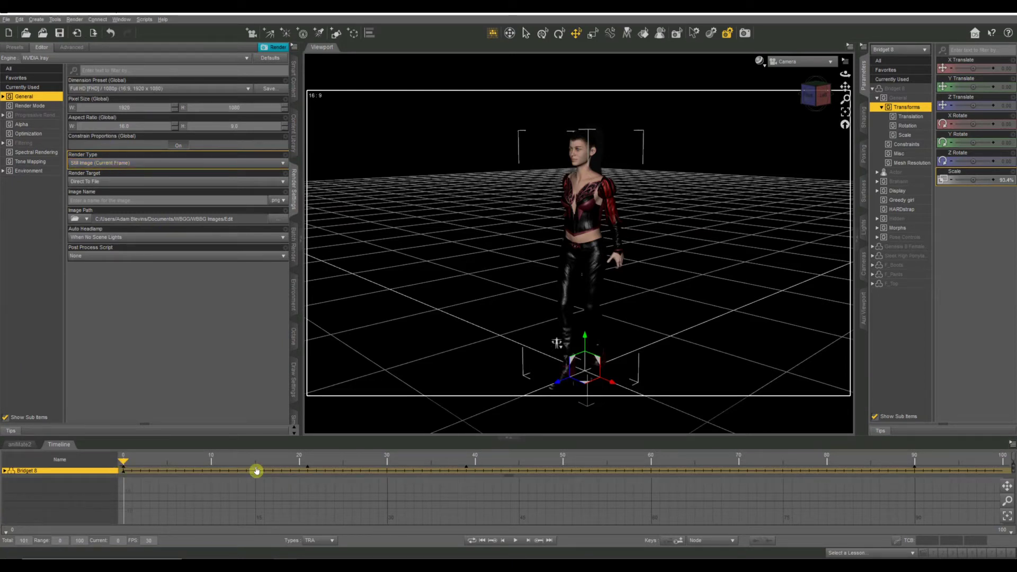
{"action": "left_click", "coordinate": [202, 165]}
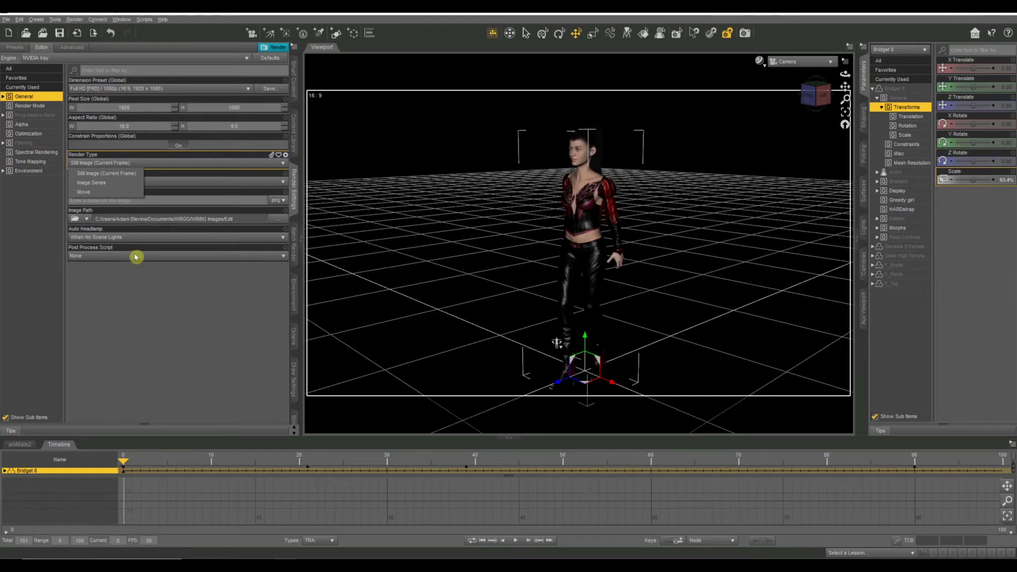
{"action": "left_click", "coordinate": [143, 283]}
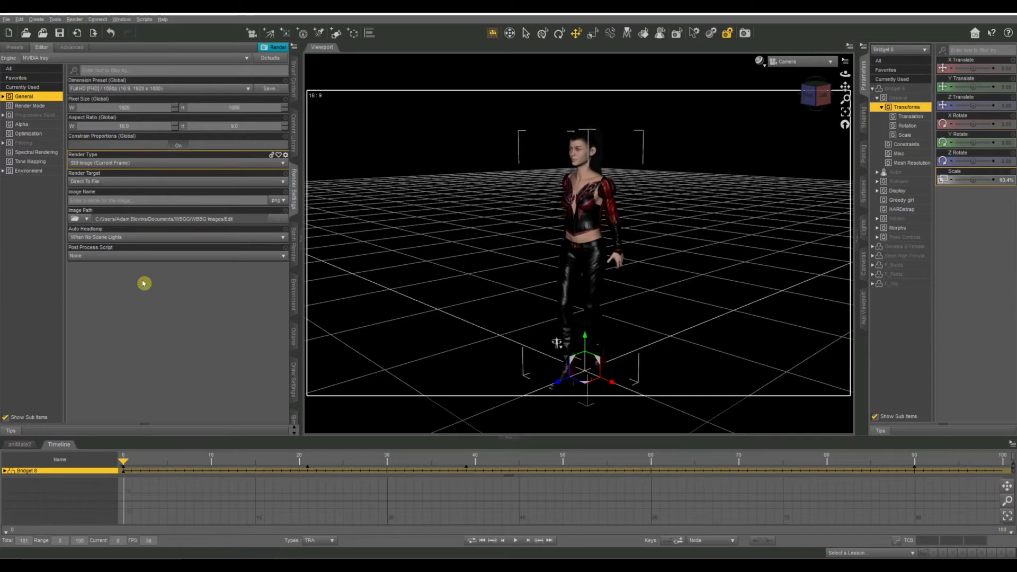
{"action": "left_click", "coordinate": [127, 62]}
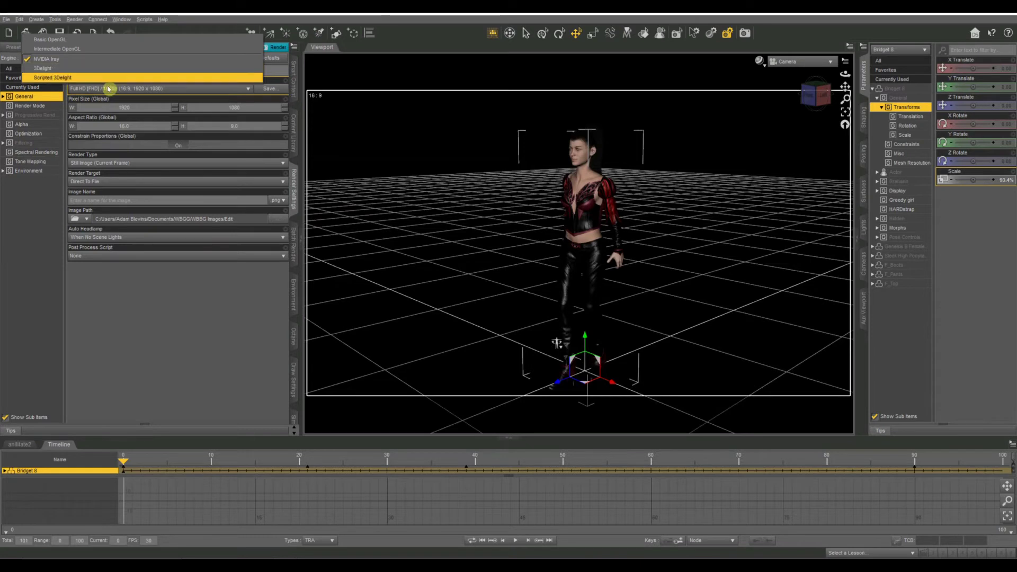
{"action": "left_click", "coordinate": [169, 330]}
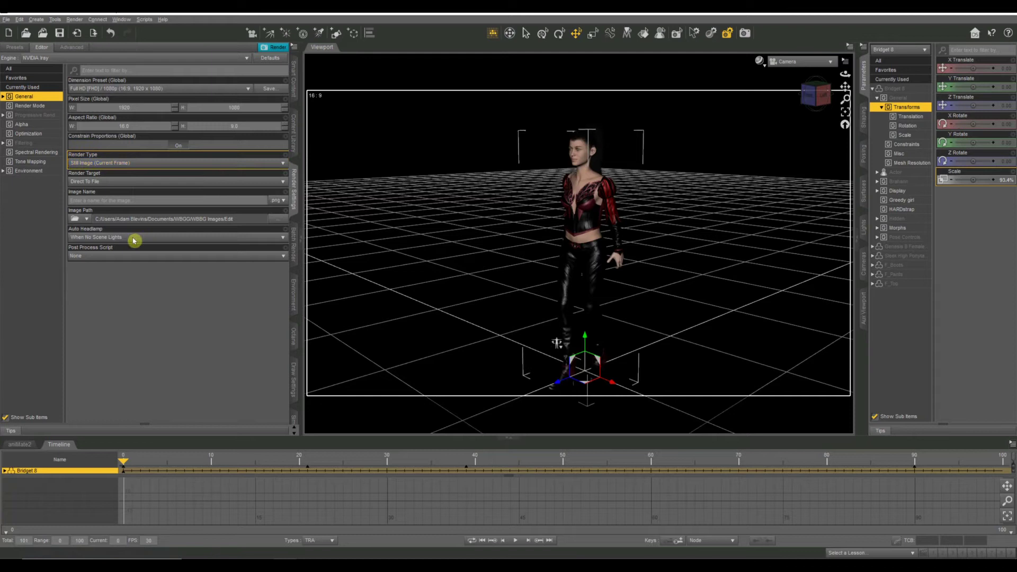
Change the Render Type from a still image to Image Series.
{"action": "left_click", "coordinate": [146, 165]}
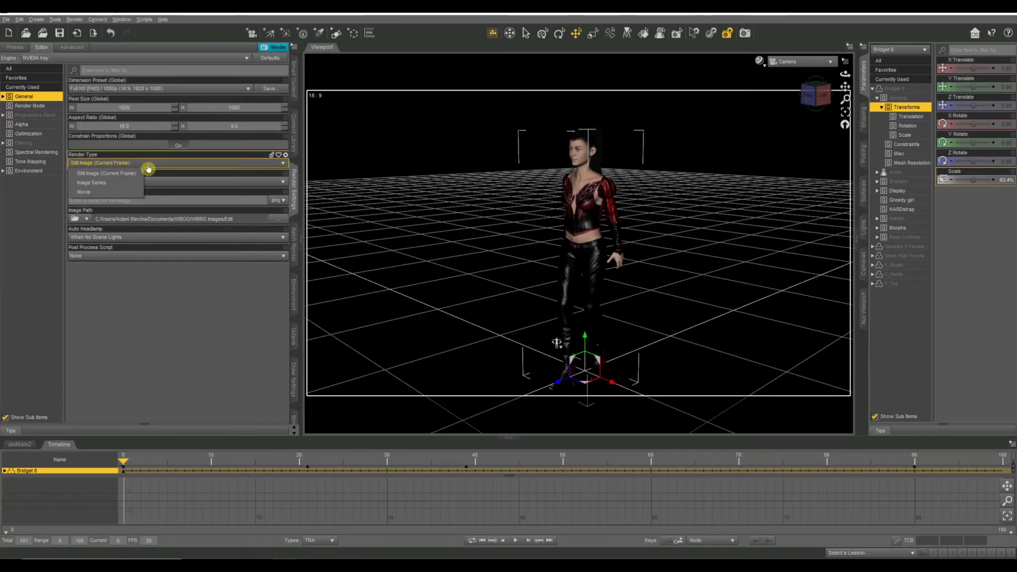
{"action": "left_click", "coordinate": [113, 183]}
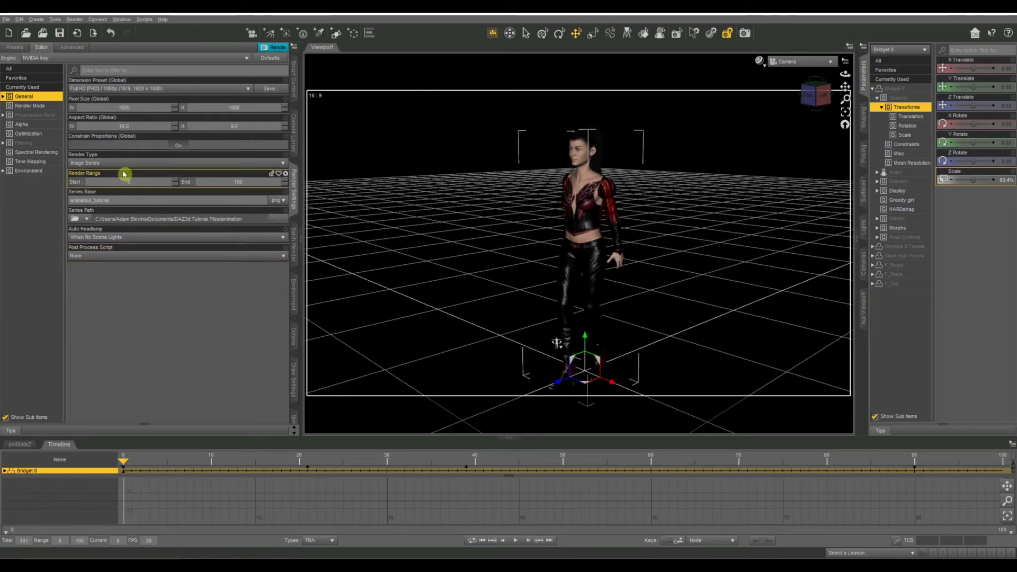
Change the Daz Studio render engine from NVIDIA Iray to Basic OpenGL.
{"action": "left_click", "coordinate": [106, 59]}
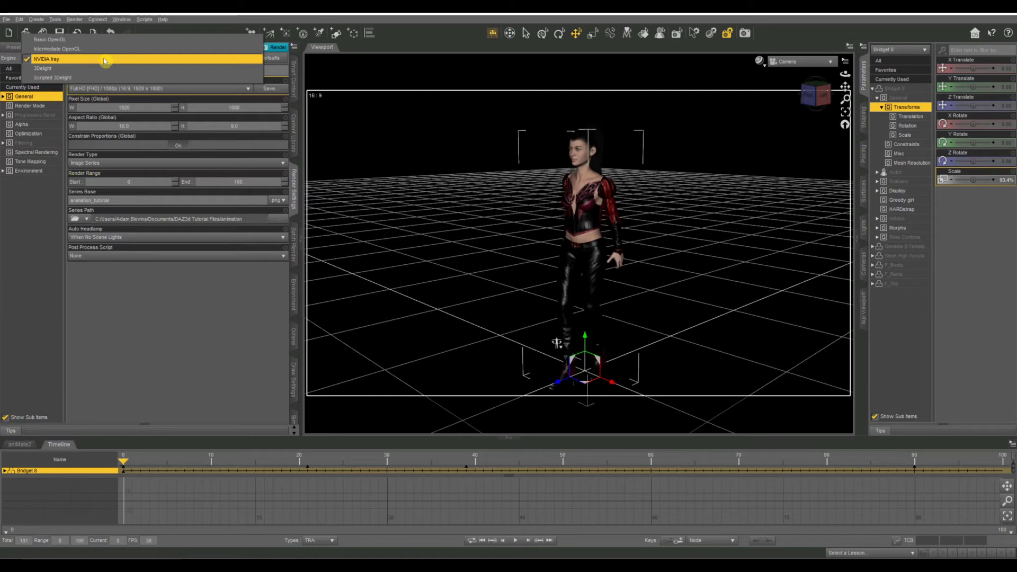
{"action": "left_click", "coordinate": [102, 40]}
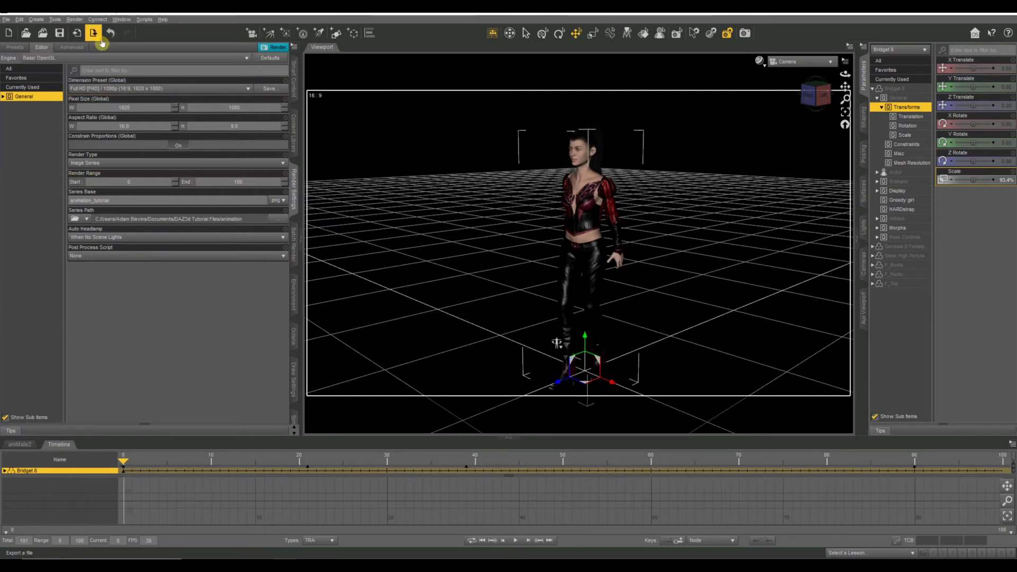
Render the frames 0–100 image series, confirming the series base name animation_tutorial.
{"action": "left_click", "coordinate": [746, 34]}
{"action": "left_click", "coordinate": [745, 33]}
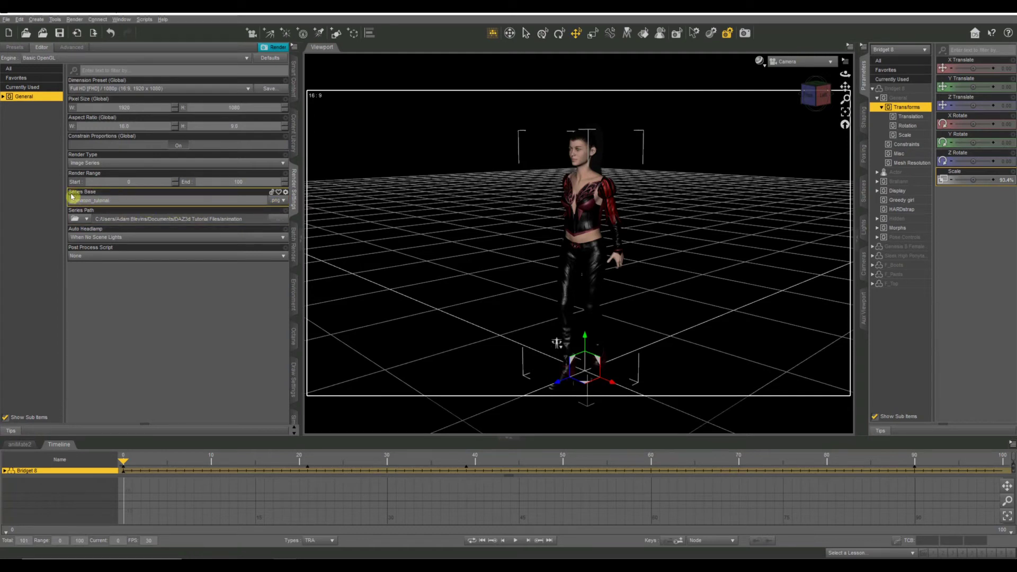
{"action": "left_click_drag", "start_coordinate": [73, 200], "coordinate": [110, 200]}
{"action": "key", "text": "Tab"}
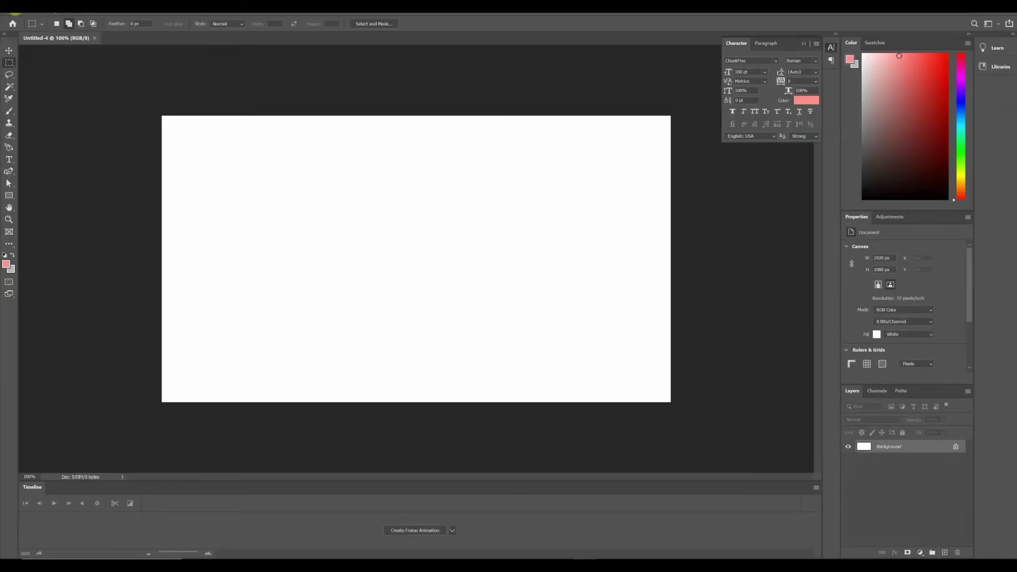
Browse Photoshop's Open dialog to the DAZ3d Tutorial Files\animation folder of rendered PNGs.
{"action": "left_click", "coordinate": [16, 9]}
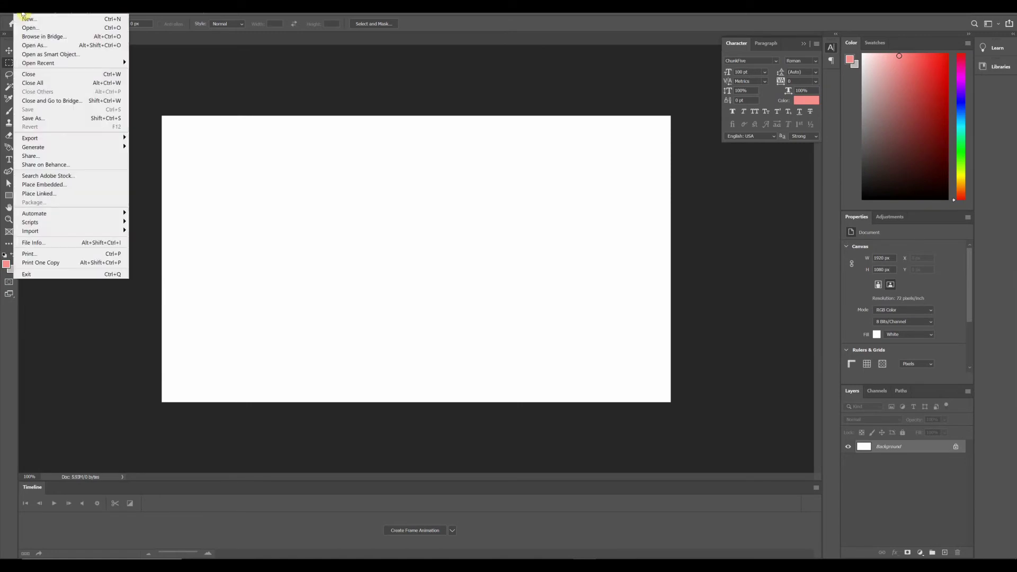
{"action": "left_click", "coordinate": [29, 27]}
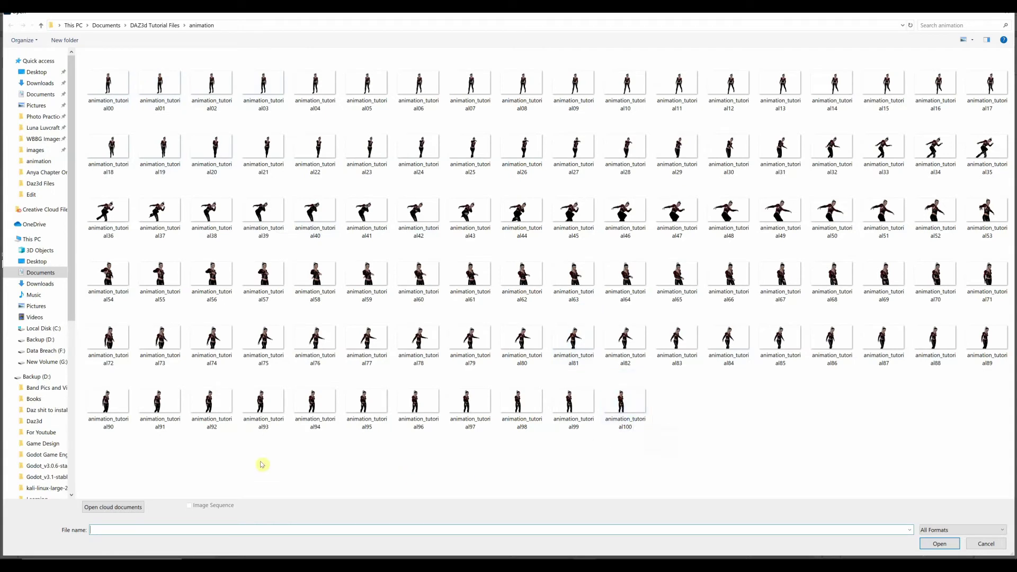
Choose animation_tutorial00 as the first frame of the image sequence.
{"action": "left_click", "coordinate": [117, 86]}
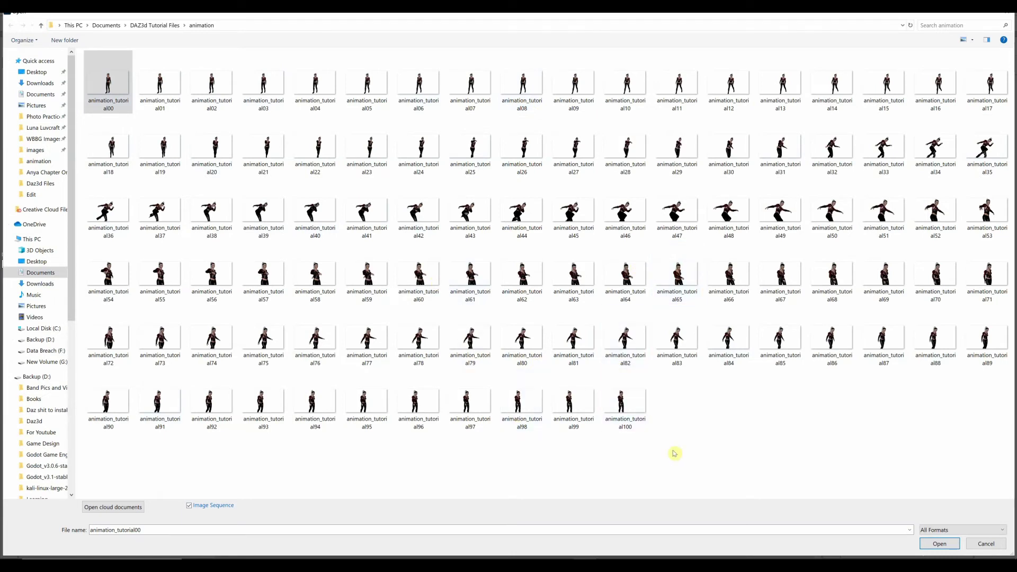
{"action": "left_click", "coordinate": [613, 222]}
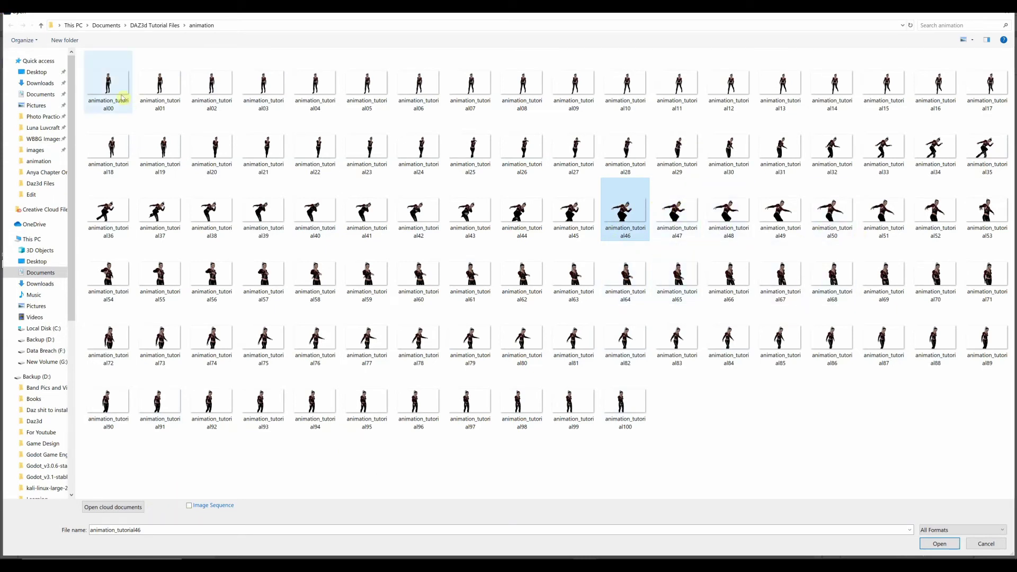
{"action": "left_click", "coordinate": [105, 58]}
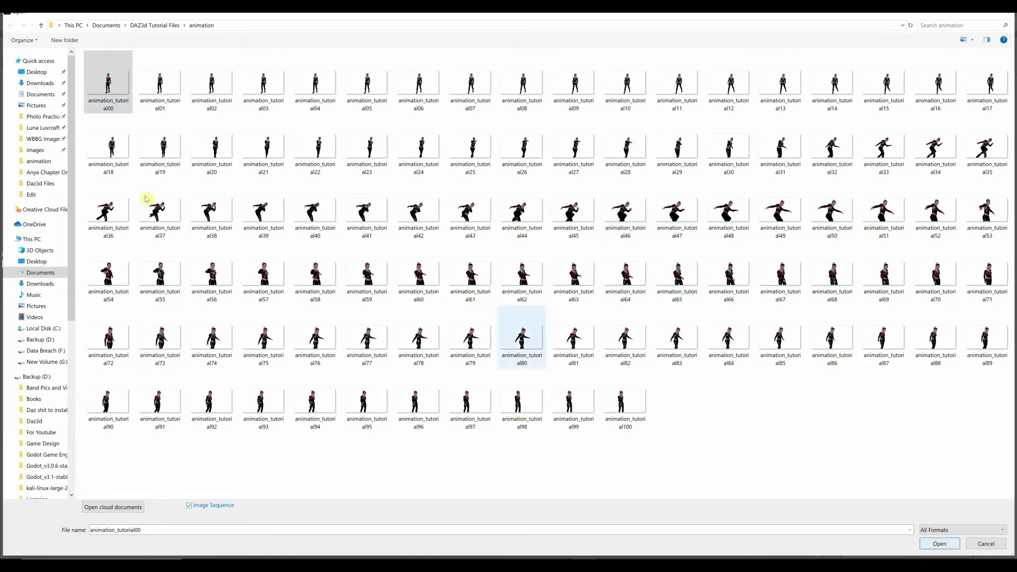
Open the frames as an image sequence, keeping the frame rate at 24 fps.
{"action": "left_click", "coordinate": [939, 544]}
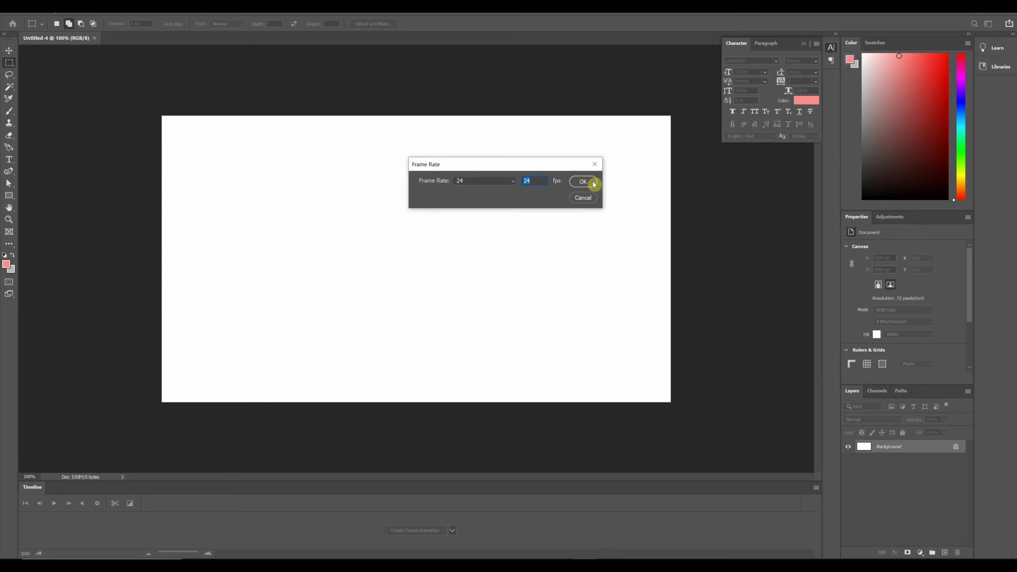
{"action": "left_click", "coordinate": [582, 182]}
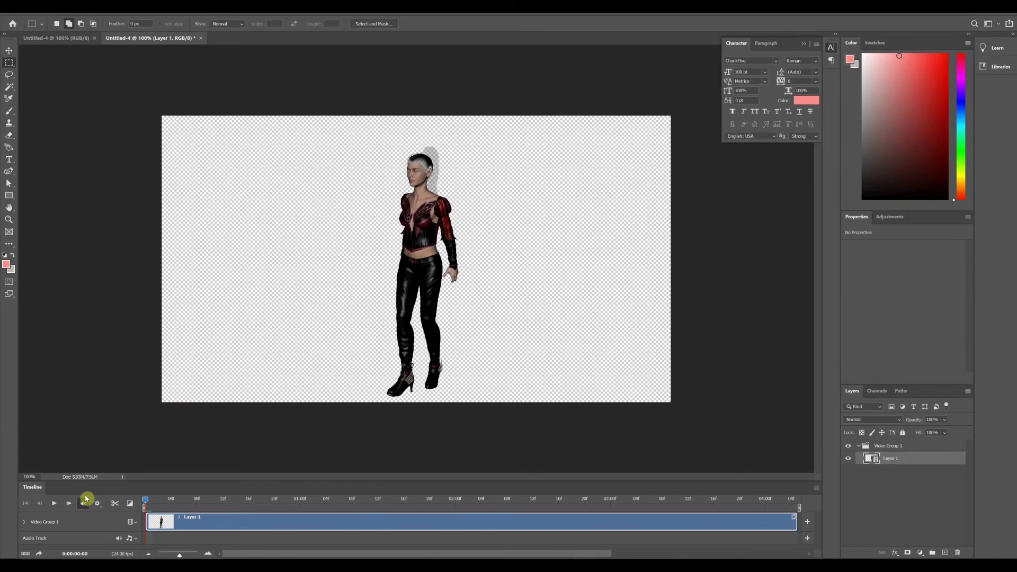
Play the kick animation on the timeline, then return to the start around 0:00:00:07.
{"action": "left_click", "coordinate": [56, 504]}
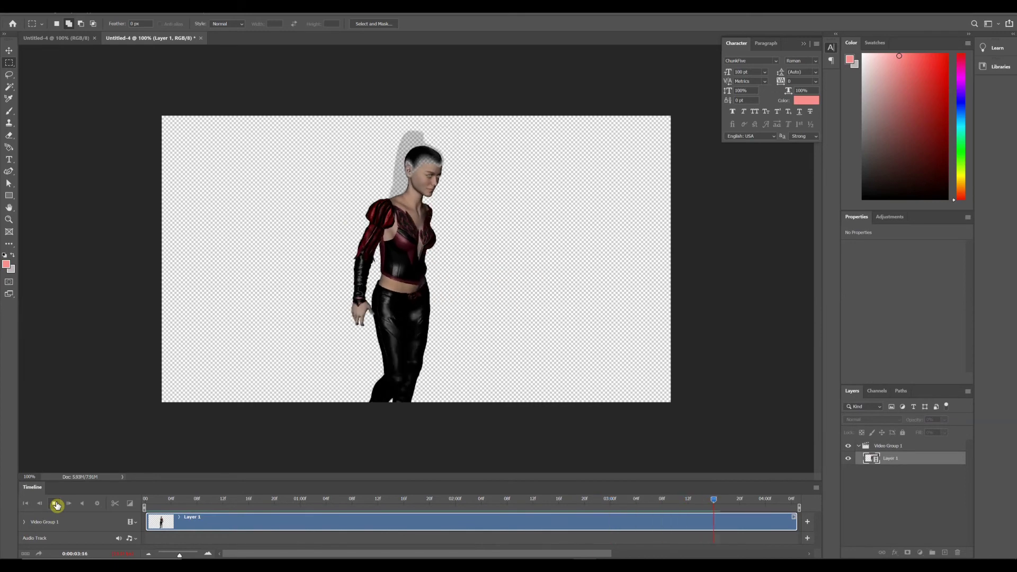
{"action": "left_click", "coordinate": [55, 505]}
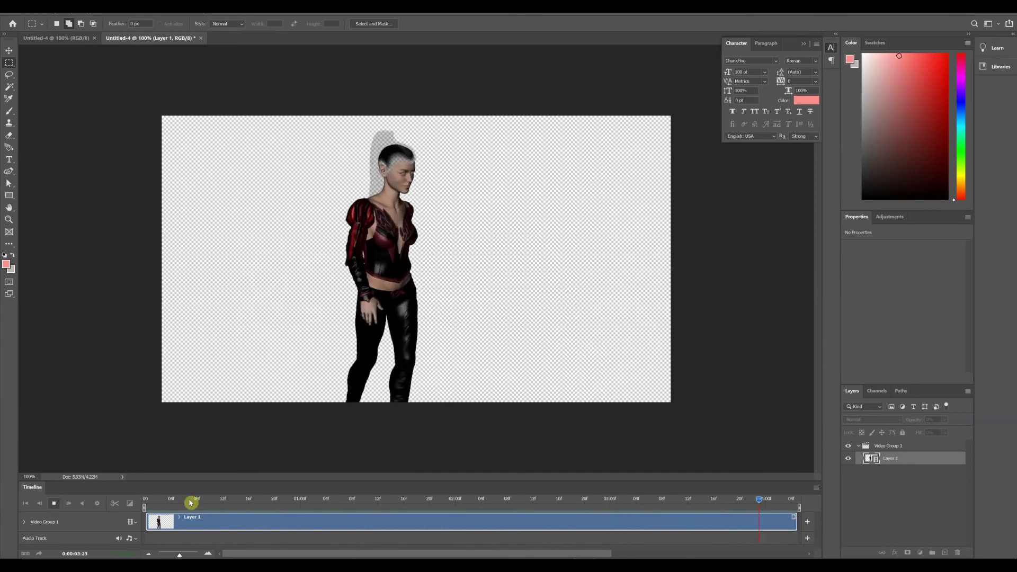
{"action": "left_click", "coordinate": [144, 503]}
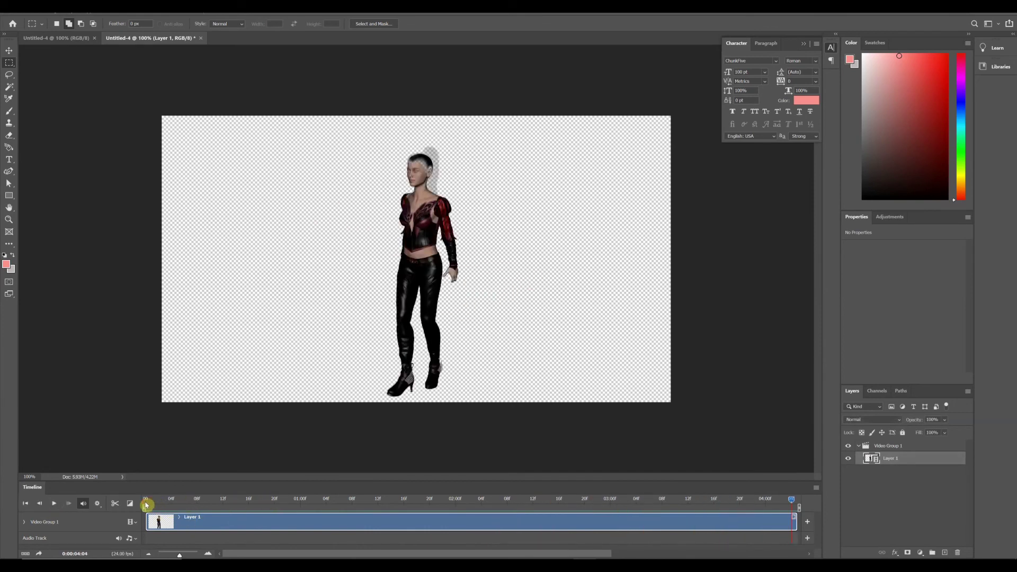
{"action": "mouse_move", "coordinate": [147, 503]}
{"action": "left_mouse_down"}
{"action": "mouse_move", "coordinate": [316, 526]}
{"action": "mouse_move", "coordinate": [331, 513]}
{"action": "mouse_move", "coordinate": [284, 515]}
{"action": "mouse_move", "coordinate": [313, 500]}
{"action": "mouse_move", "coordinate": [378, 498]}
{"action": "mouse_move", "coordinate": [482, 513]}
{"action": "mouse_move", "coordinate": [774, 519]}
{"action": "mouse_move", "coordinate": [636, 507]}
{"action": "mouse_move", "coordinate": [142, 503]}
{"action": "left_mouse_up"}
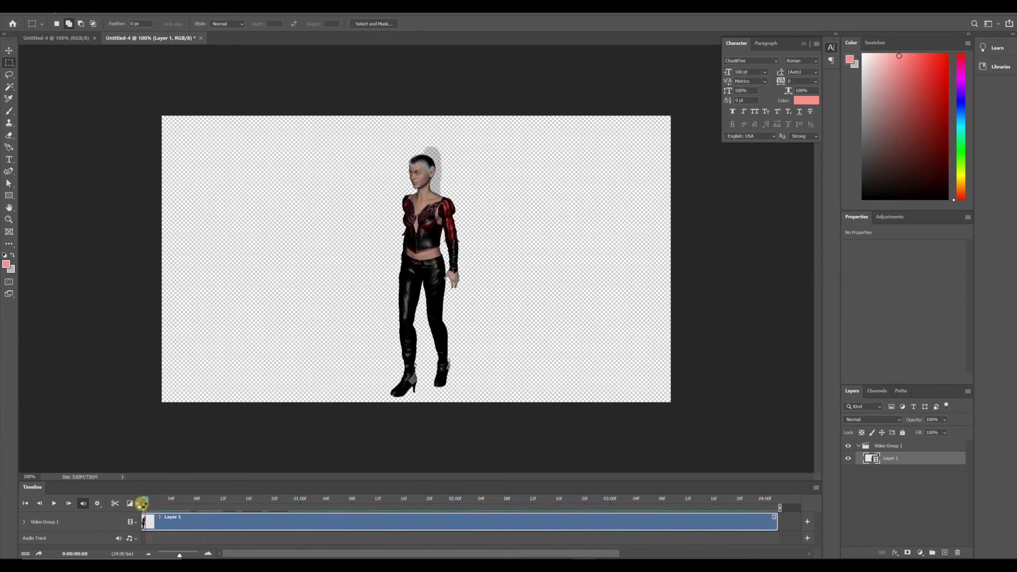
Discard the extra Untitled-4 document and render the sequence as animation_tutorial_openGL.mp4.
{"action": "left_click", "coordinate": [202, 39]}
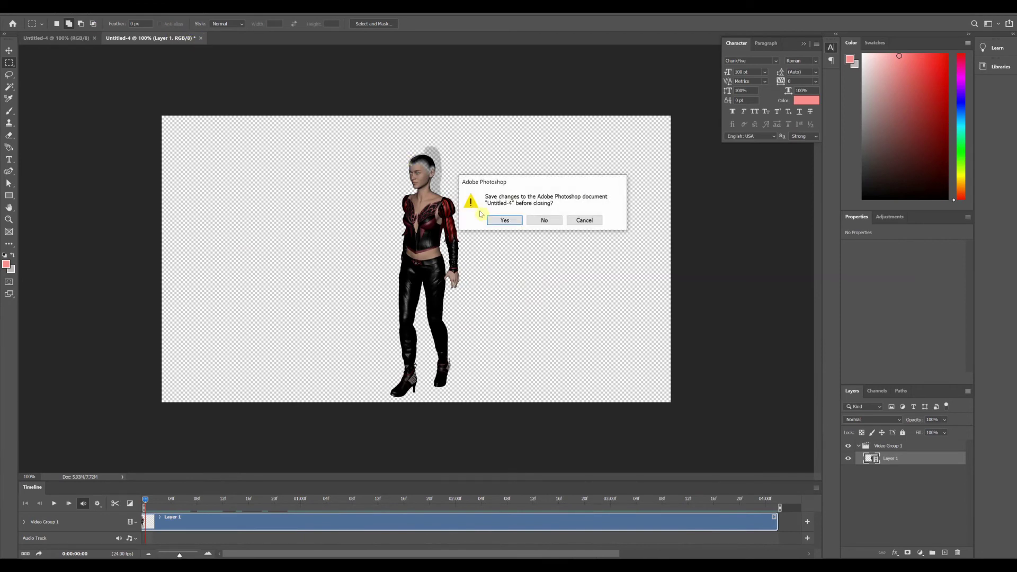
{"action": "left_click", "coordinate": [534, 219]}
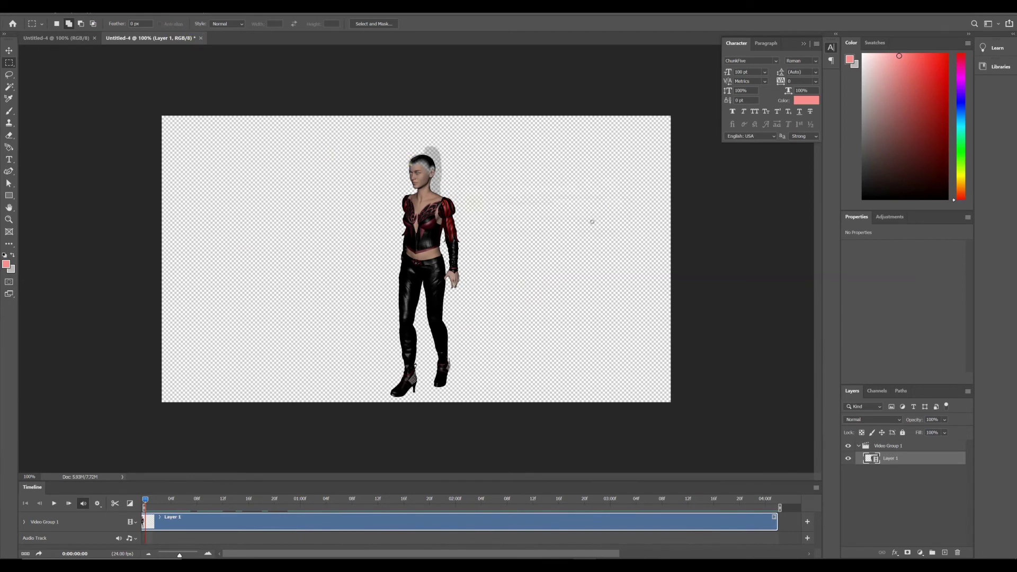
{"action": "left_click", "coordinate": [20, 8]}
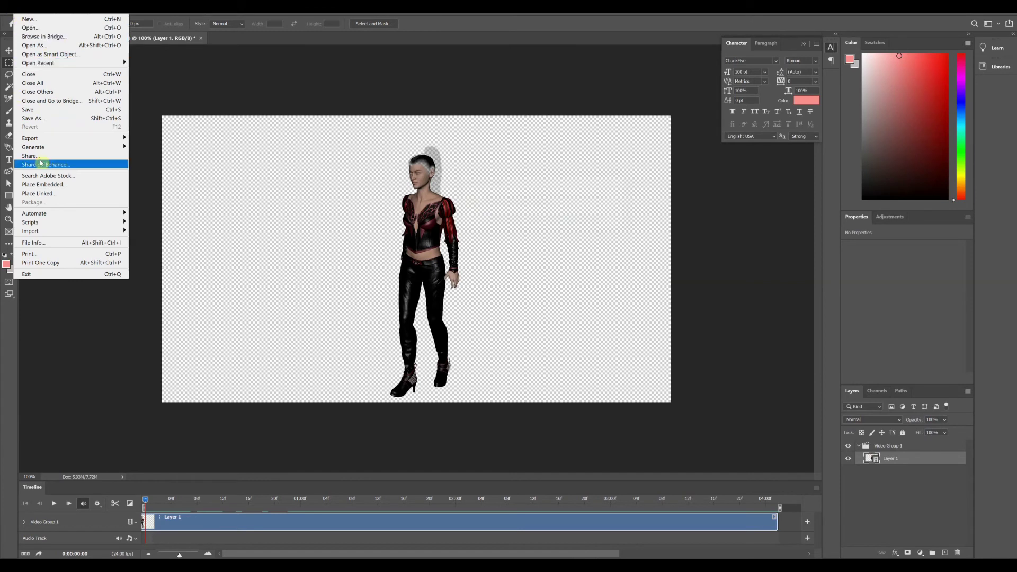
{"action": "mouse_move", "coordinate": [74, 140]}
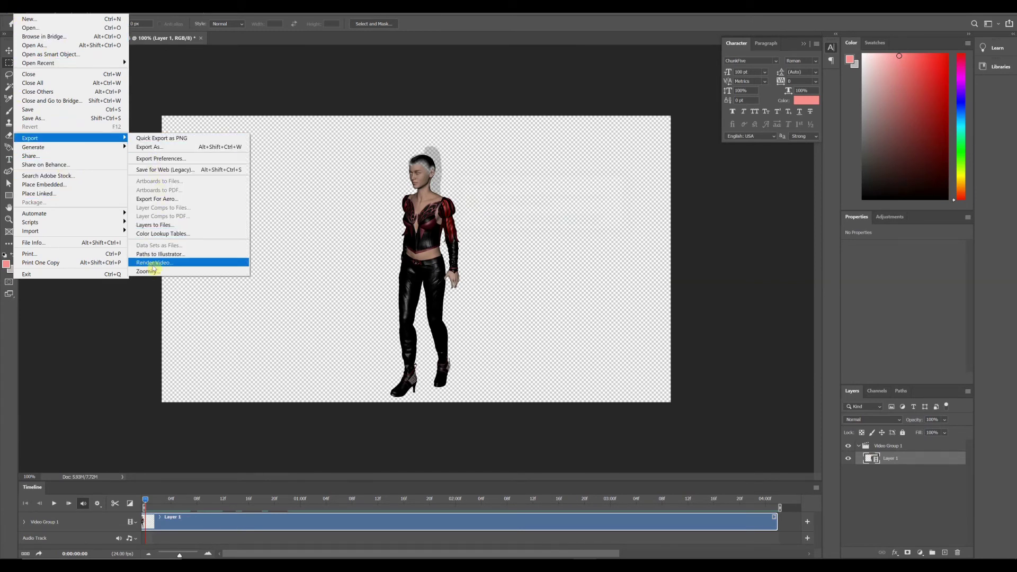
{"action": "left_click", "coordinate": [155, 264]}
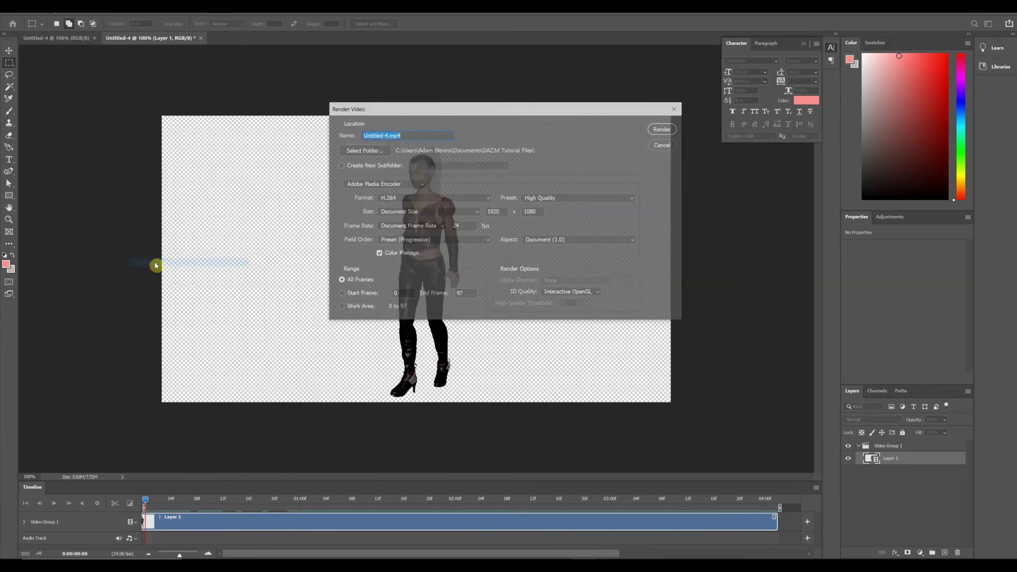
{"action": "double_click", "coordinate": [370, 135]}
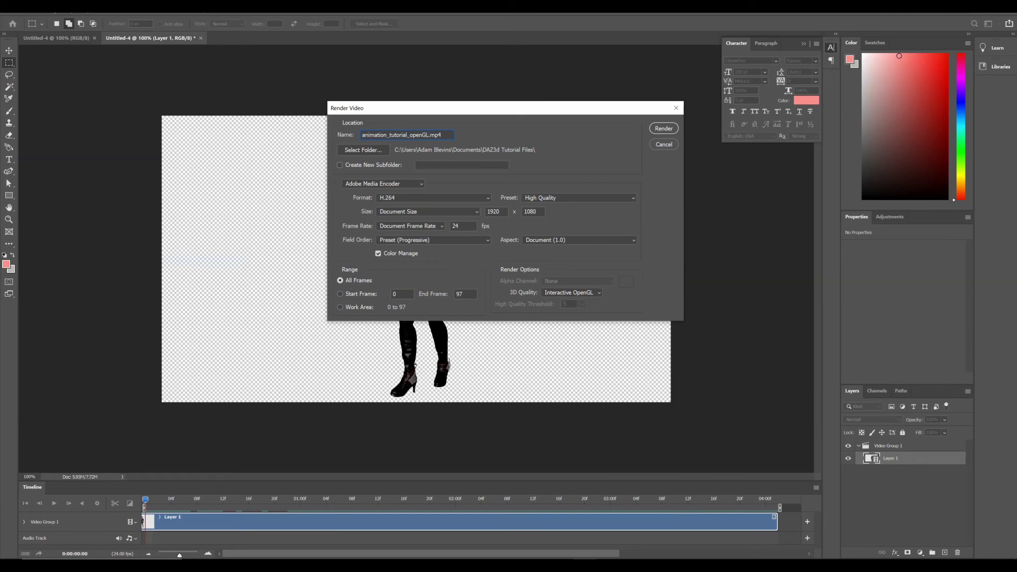
{"action": "left_click", "coordinate": [662, 129]}
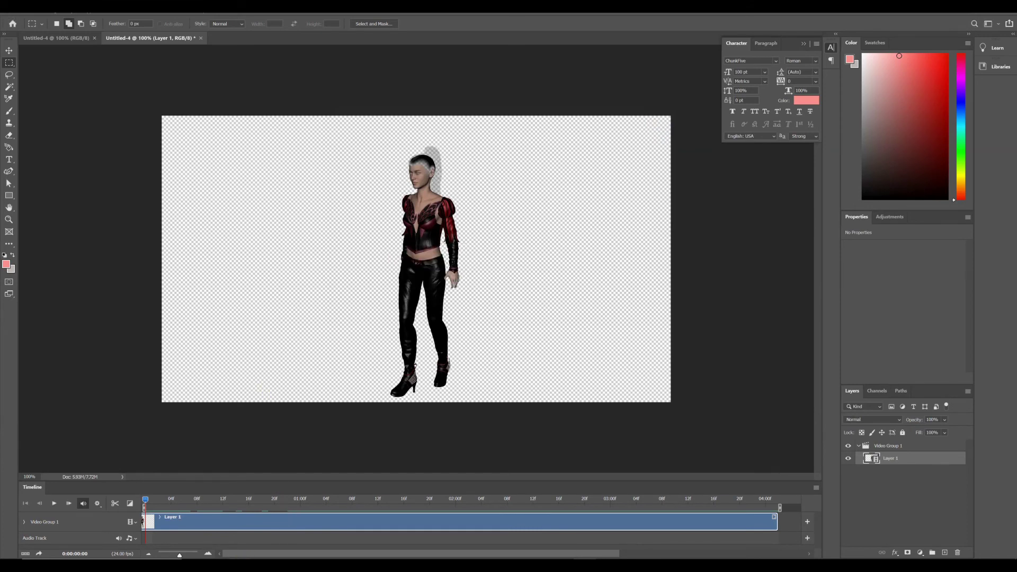
Play animation_tutorial_openGL from the DAZ3d Tutorial Files folder in File Explorer.
{"action": "mouse_move", "coordinate": [238, 568]}
{"action": "left_click", "coordinate": [238, 530]}
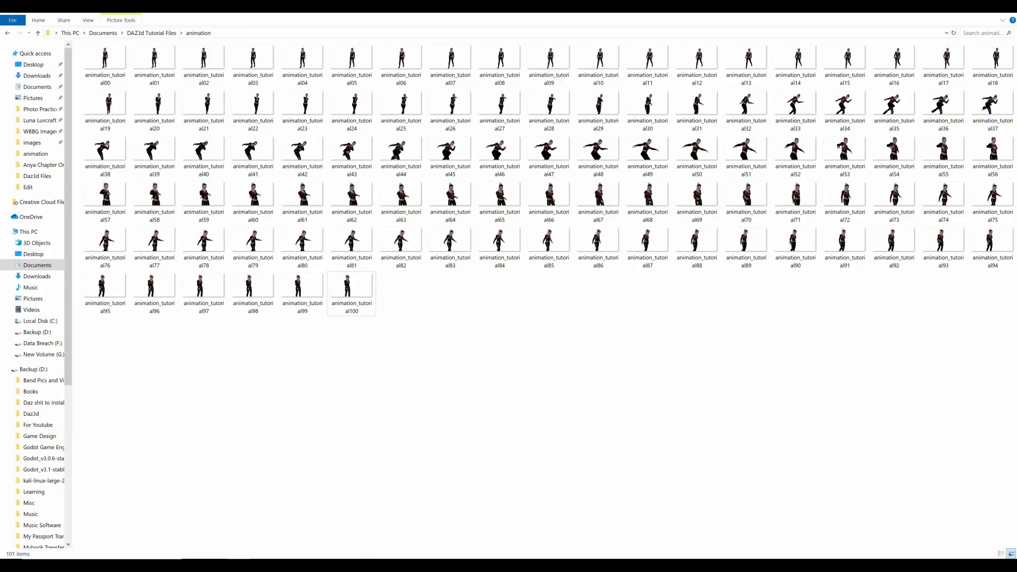
{"action": "left_click", "coordinate": [151, 33]}
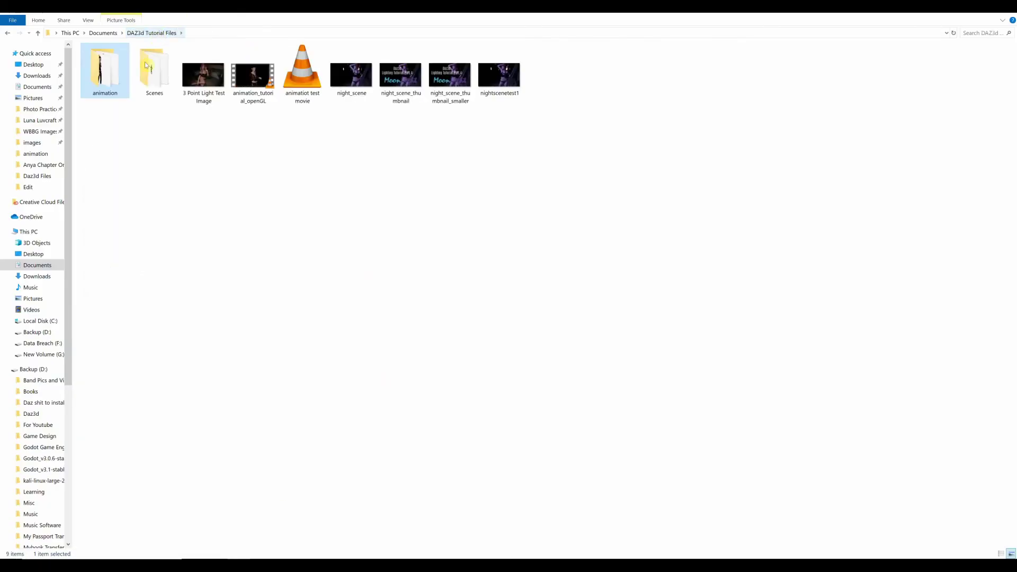
{"action": "double_click", "coordinate": [254, 82]}
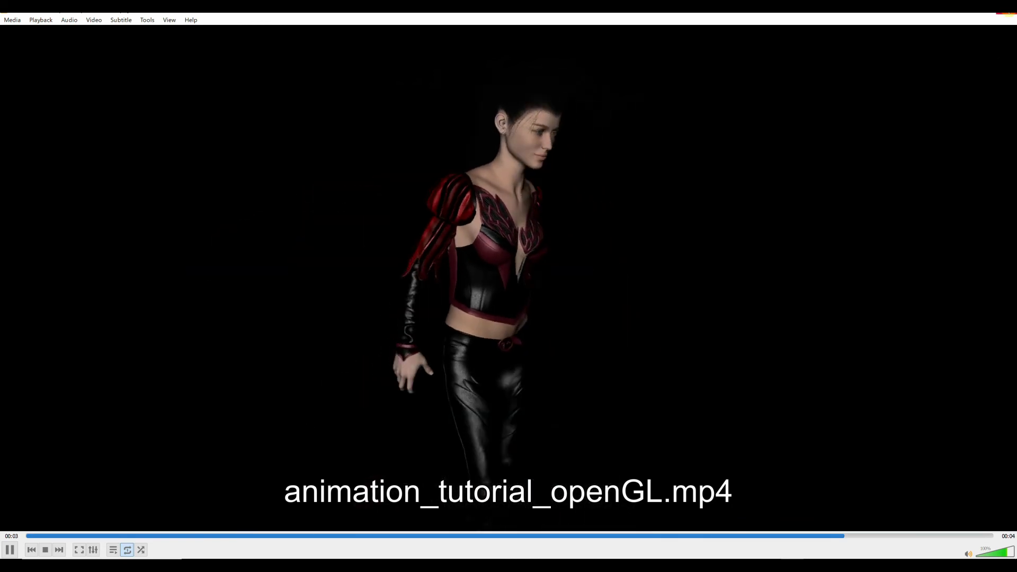
Close VLC after the animation_tutorial_openGL.mp4 kick clip has played.
{"action": "left_click", "coordinate": [1005, 12]}
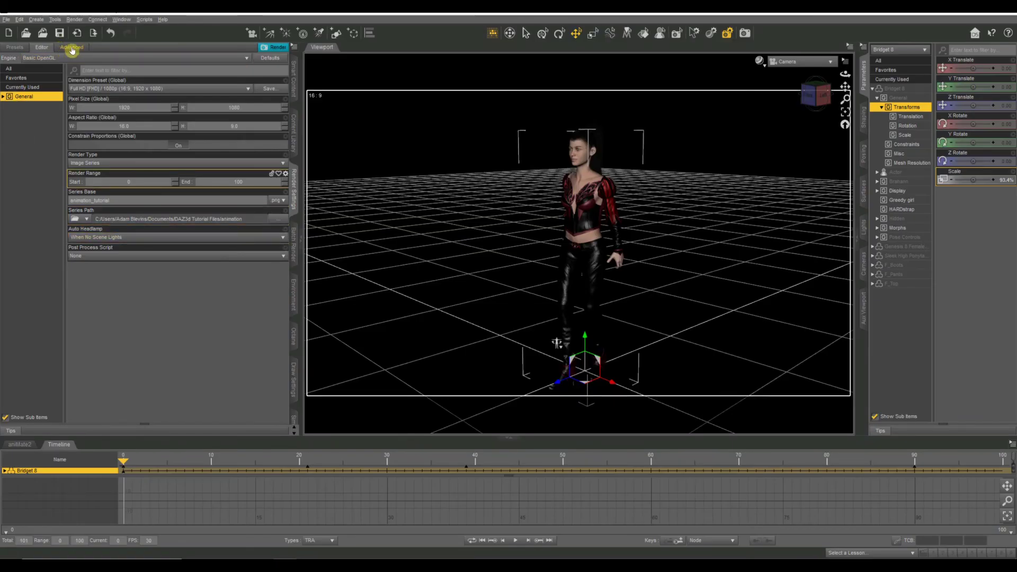
Switch the engine back to NVIDIA Iray and start rendering the 0–100 frame series.
{"action": "left_click", "coordinate": [62, 62]}
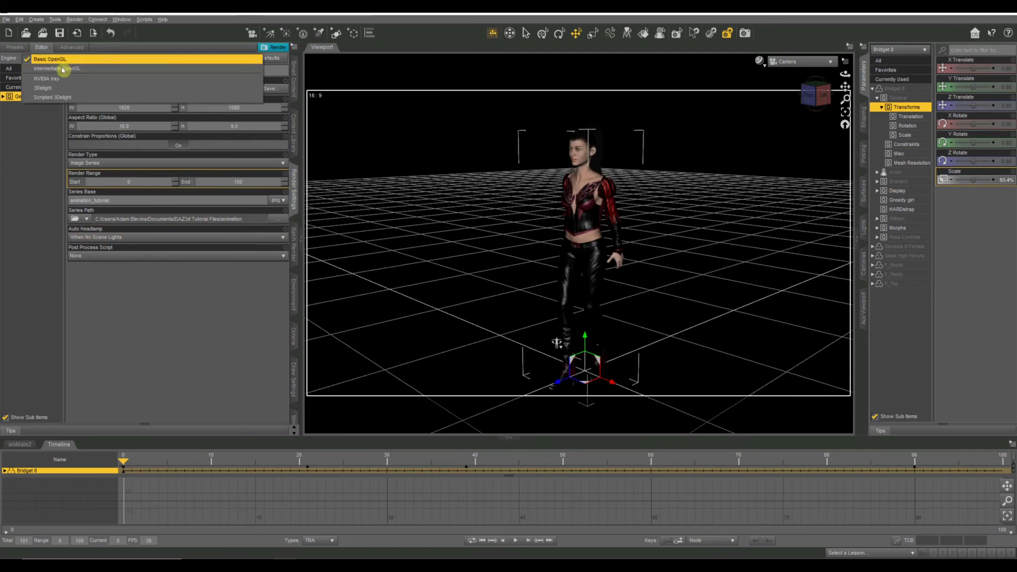
{"action": "left_click", "coordinate": [60, 85]}
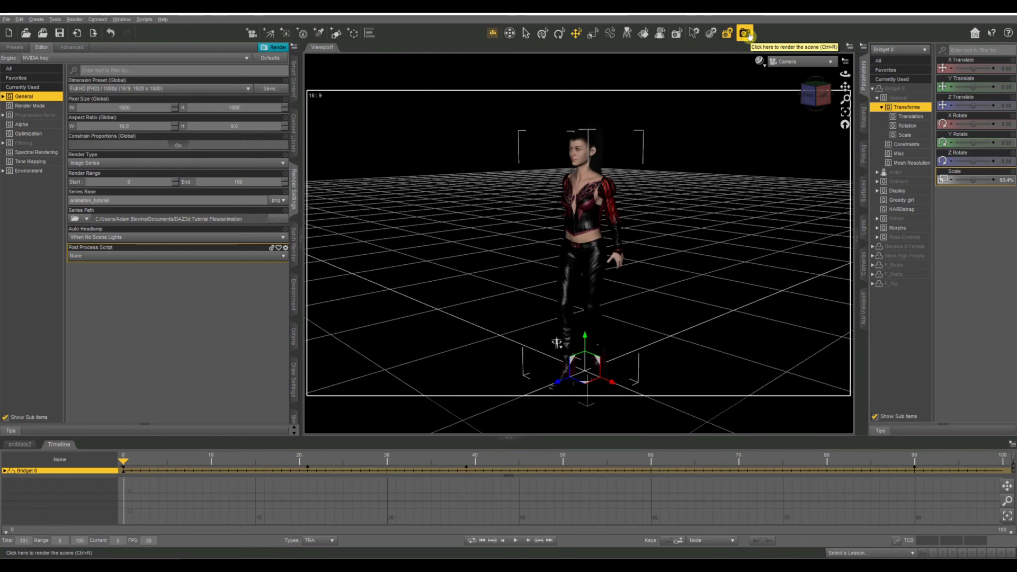
{"action": "left_click", "coordinate": [744, 35]}
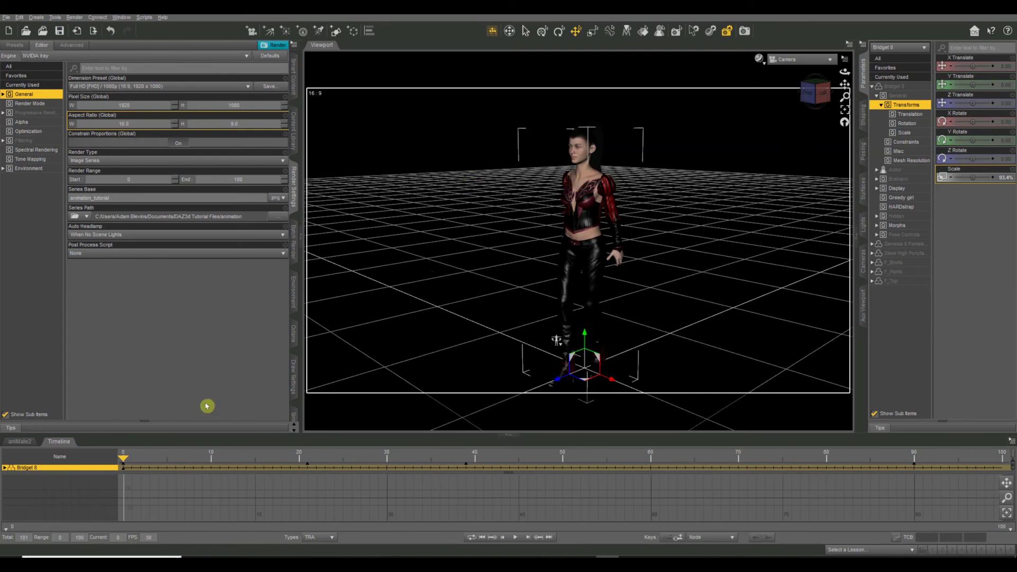
View the first Iray-rendered Bridget 8 frame from the animation folder in Photos.
{"action": "mouse_move", "coordinate": [185, 562]}
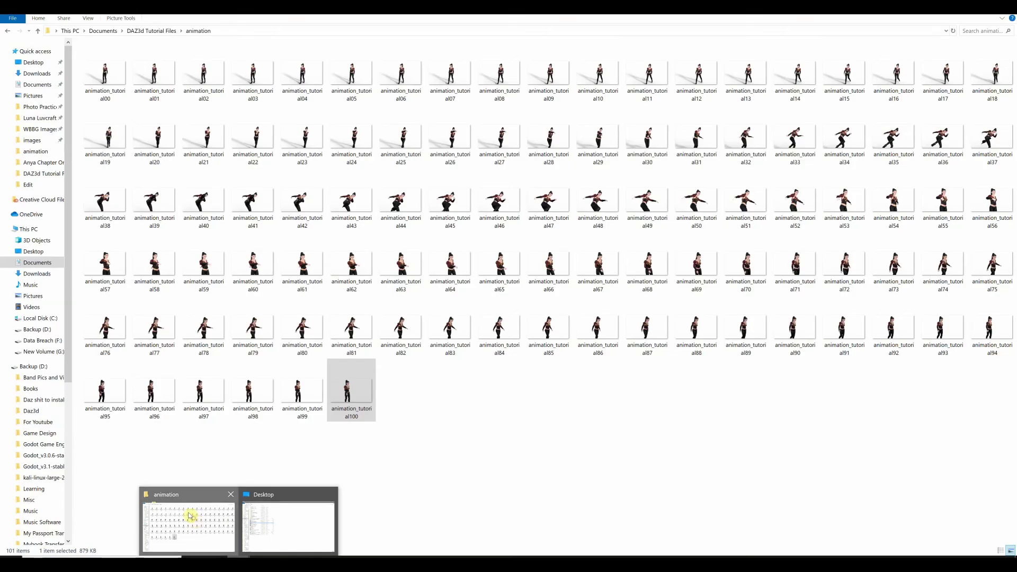
{"action": "left_click", "coordinate": [190, 517]}
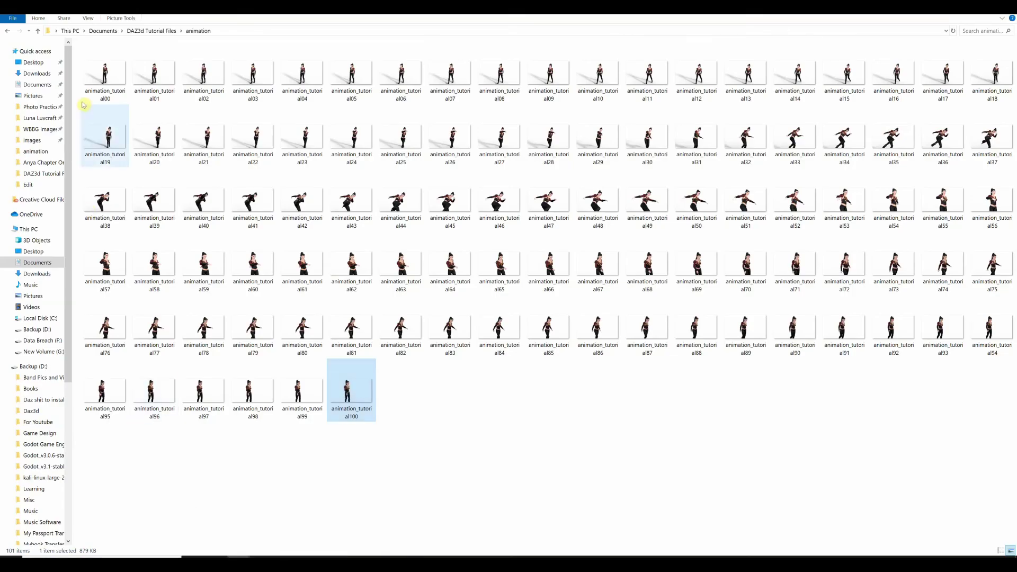
{"action": "left_click", "coordinate": [110, 78]}
{"action": "double_click", "coordinate": [110, 79]}
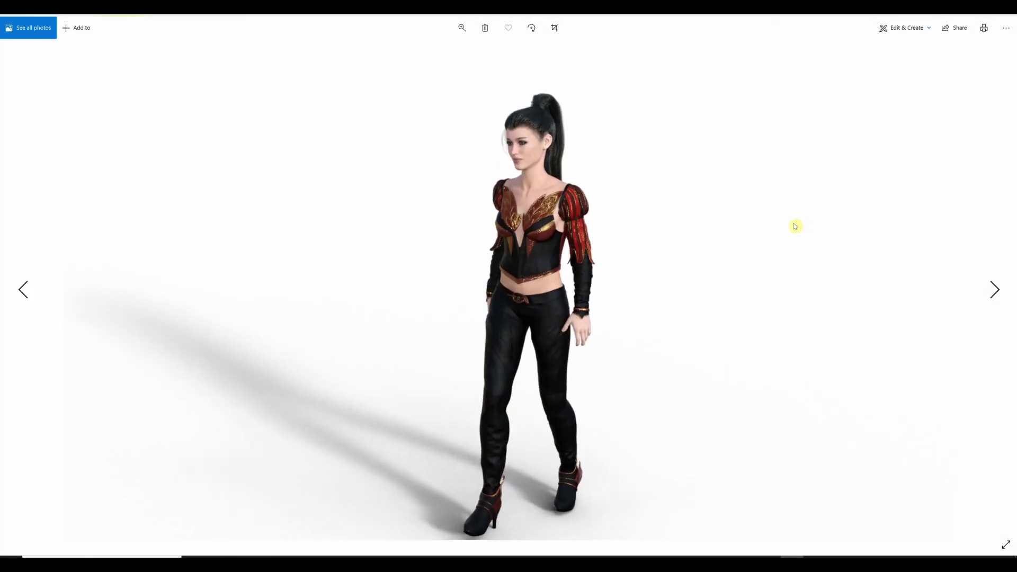
Preview the rendered Iray frame and the next two items in Photos, then return to the frames folder.
{"action": "left_click", "coordinate": [932, 269]}
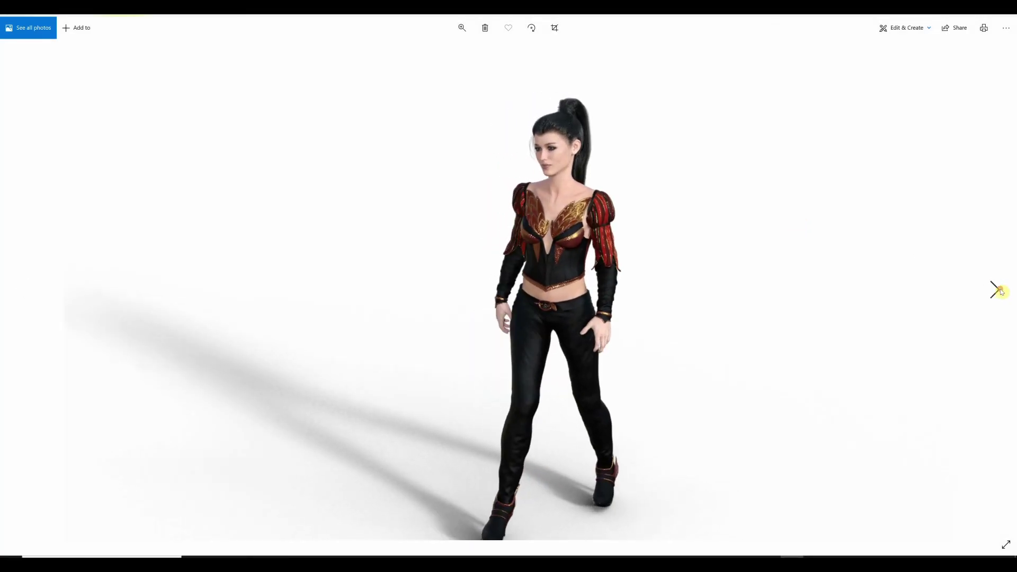
{"action": "left_click", "coordinate": [1000, 291]}
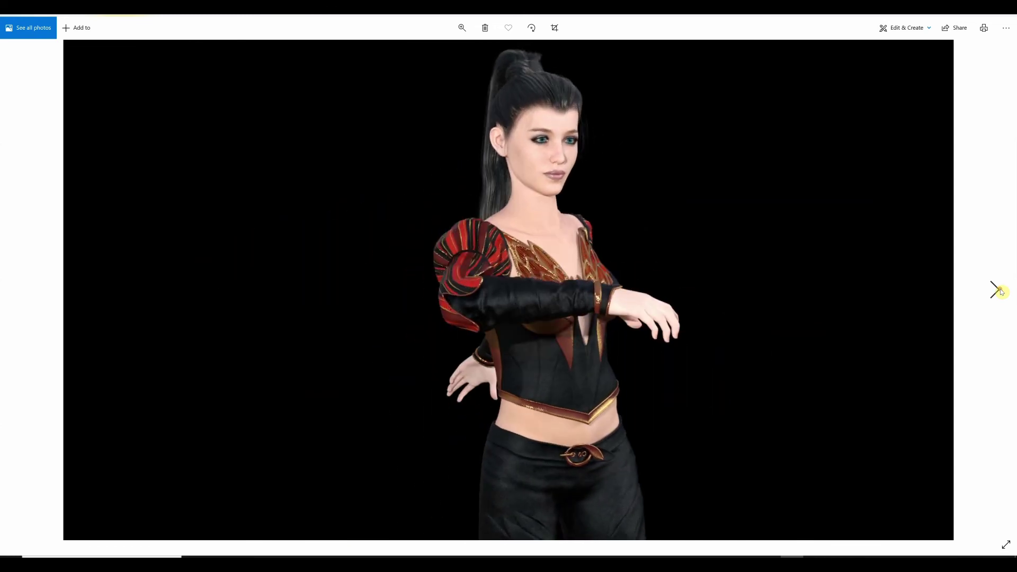
{"action": "left_click", "coordinate": [1001, 291]}
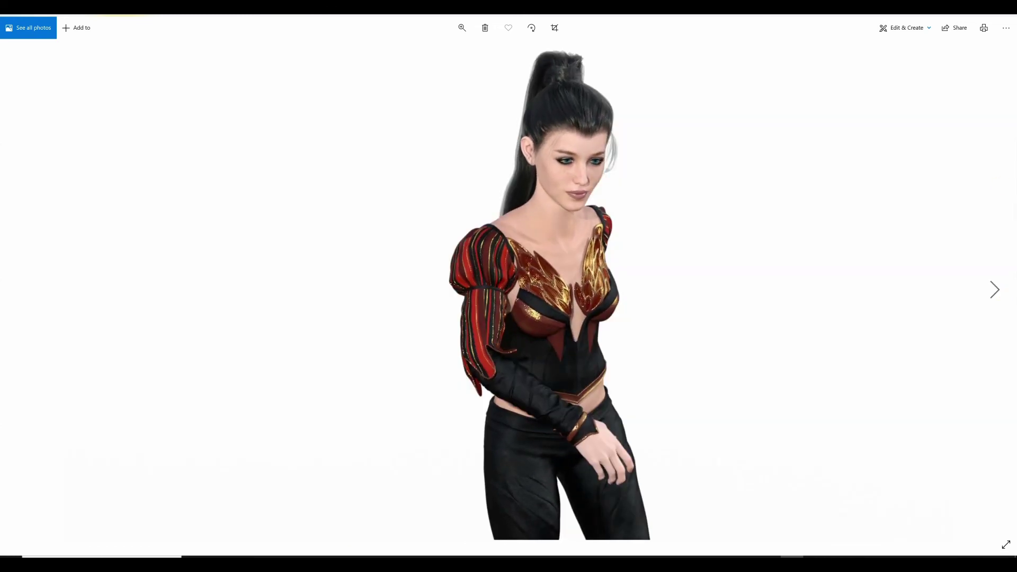
{"action": "left_click", "coordinate": [787, 556]}
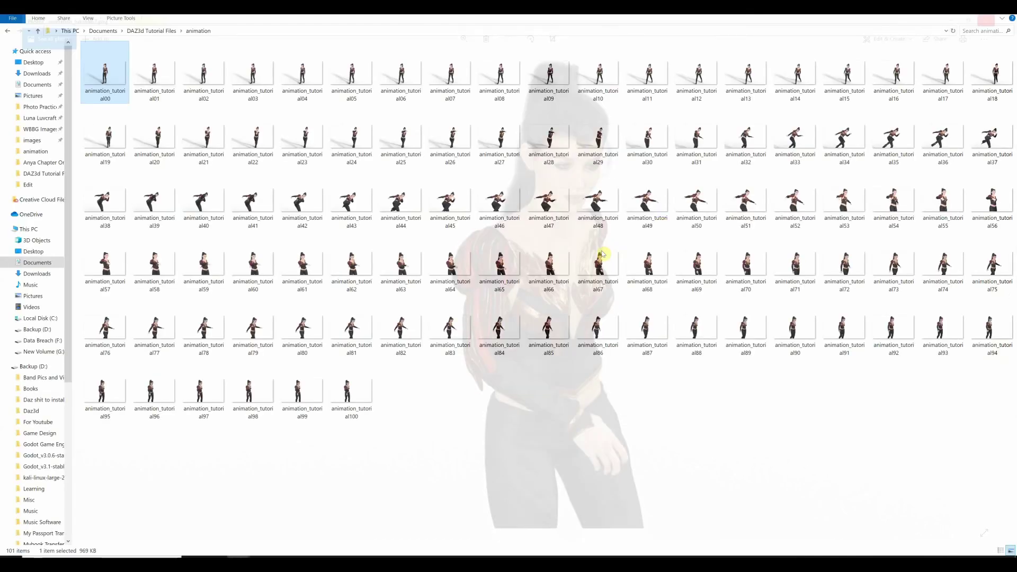
Import the Iray frames from animation_tutorial00 as an image sequence and play them through.
{"action": "left_click", "coordinate": [587, 556]}
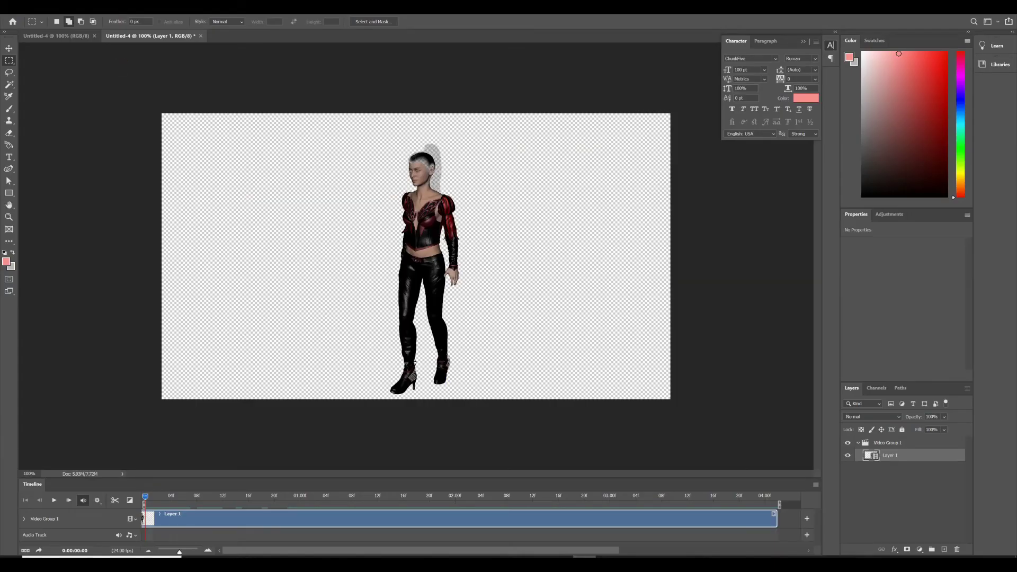
{"action": "left_click", "coordinate": [16, 7]}
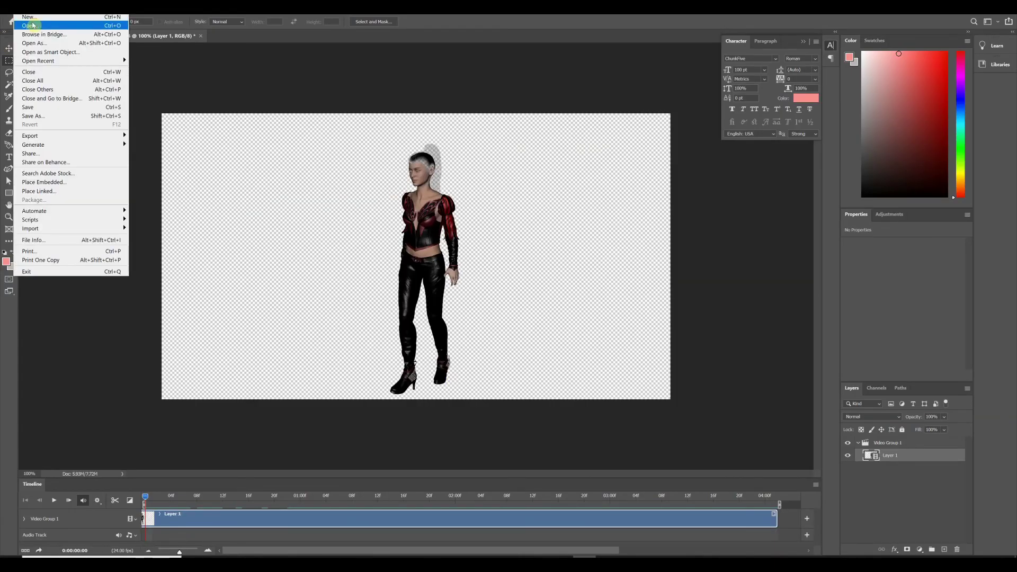
{"action": "left_click", "coordinate": [34, 25]}
{"action": "left_click", "coordinate": [108, 65]}
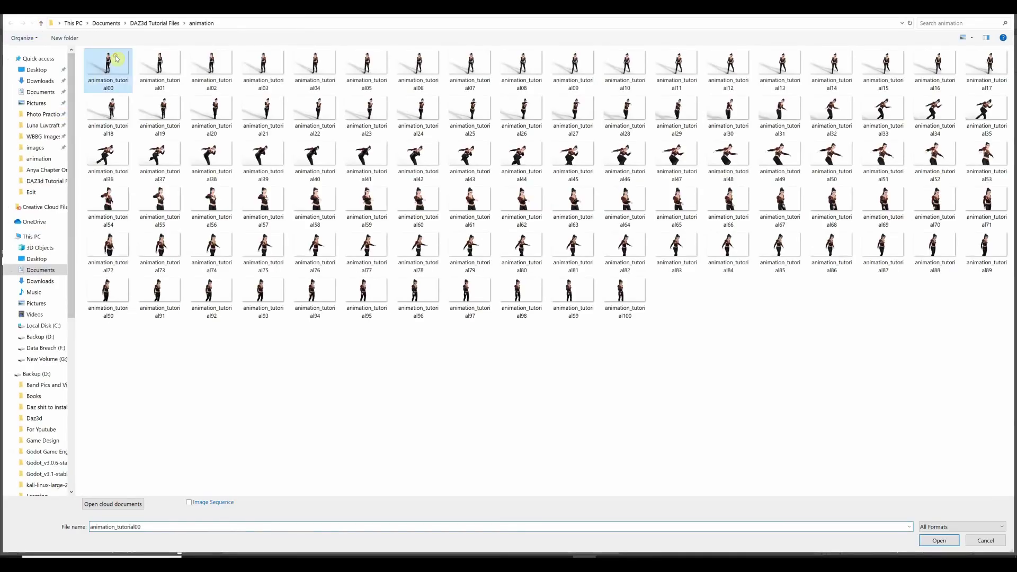
{"action": "left_click", "coordinate": [189, 503]}
{"action": "left_click", "coordinate": [938, 540]}
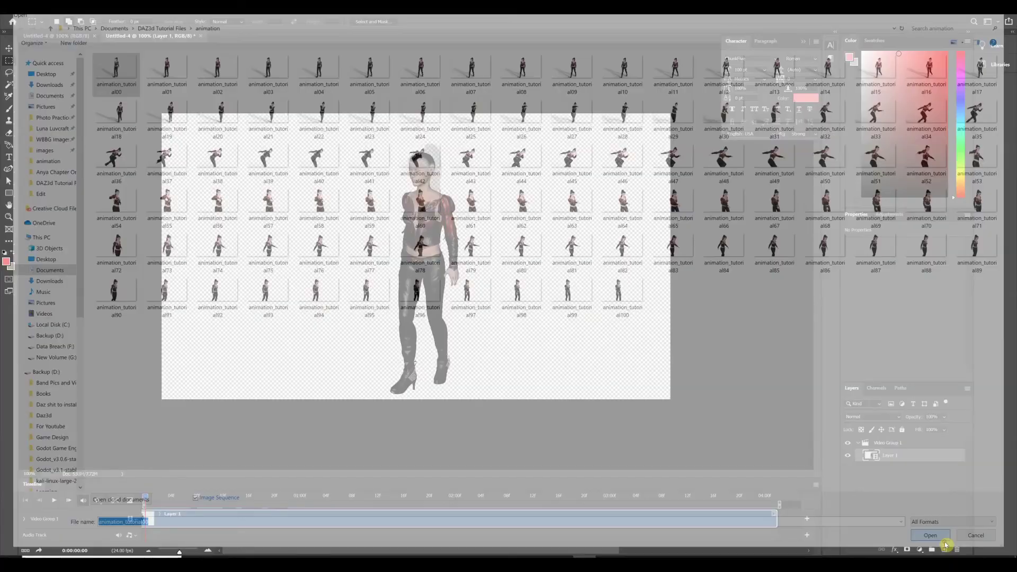
{"action": "left_click", "coordinate": [580, 178]}
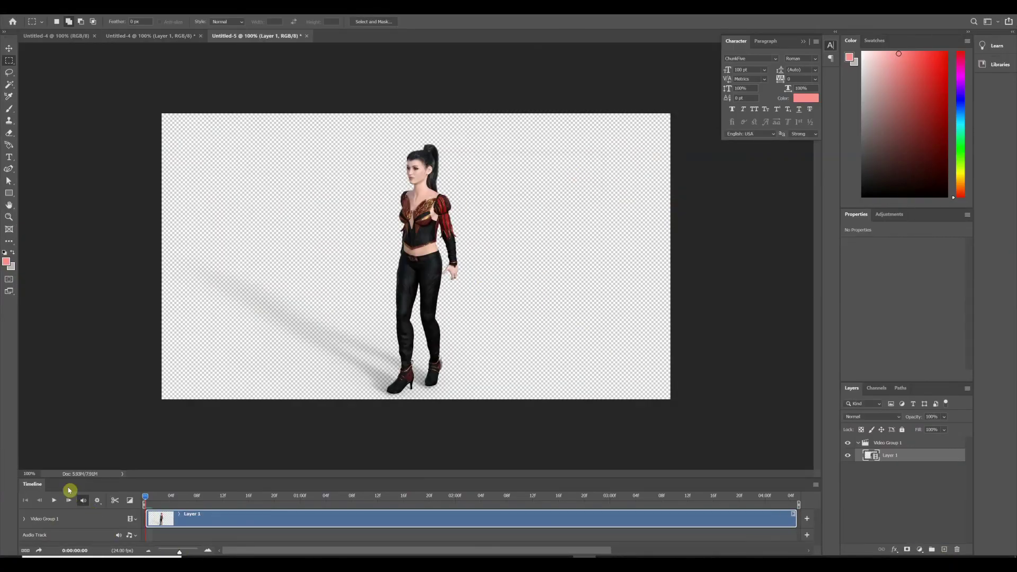
{"action": "left_click", "coordinate": [54, 504]}
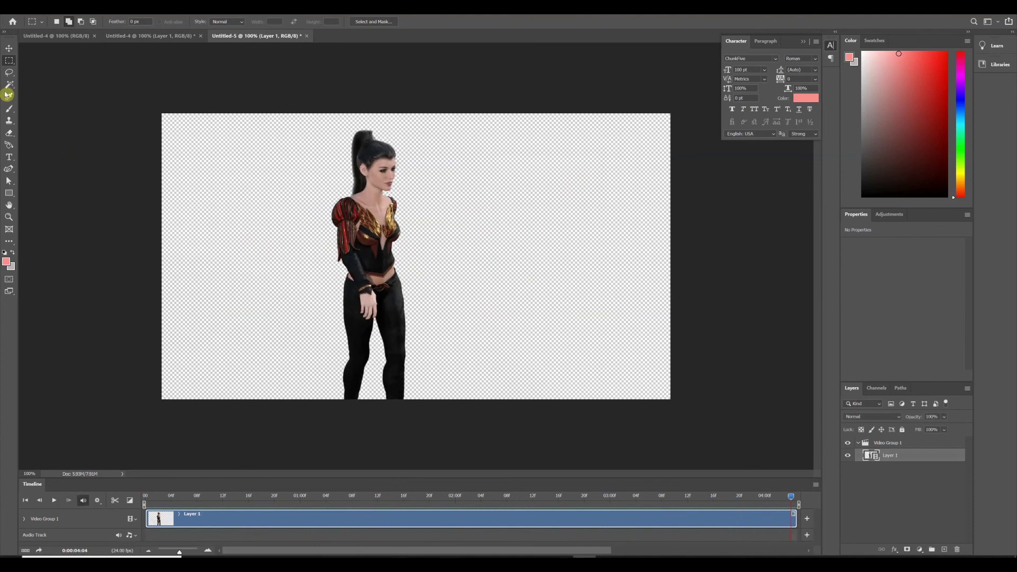
Render the Iray sequence to animation_tutorial_iray.mp4 with Export > Render Video.
{"action": "left_click", "coordinate": [21, 6]}
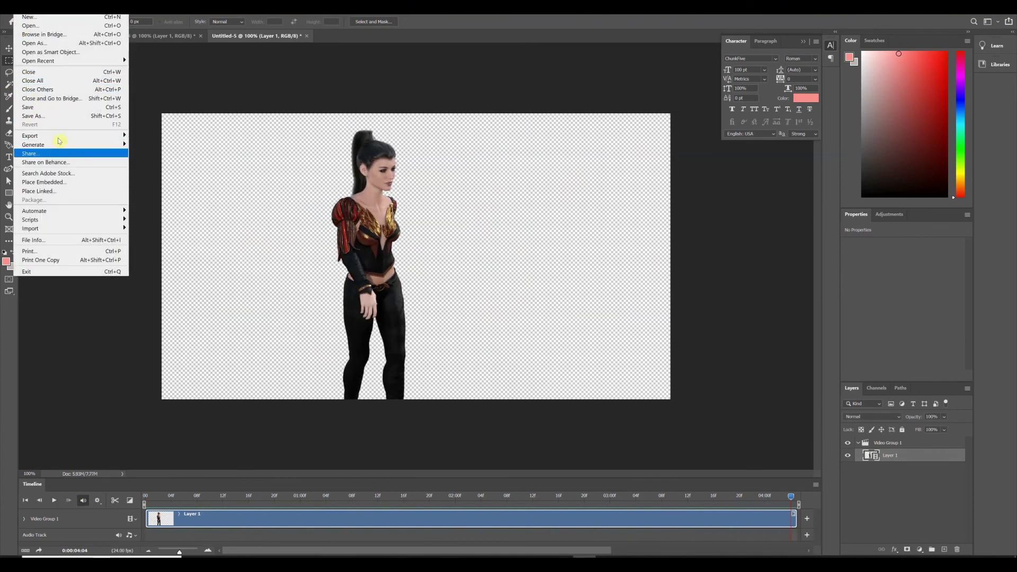
{"action": "mouse_move", "coordinate": [59, 139]}
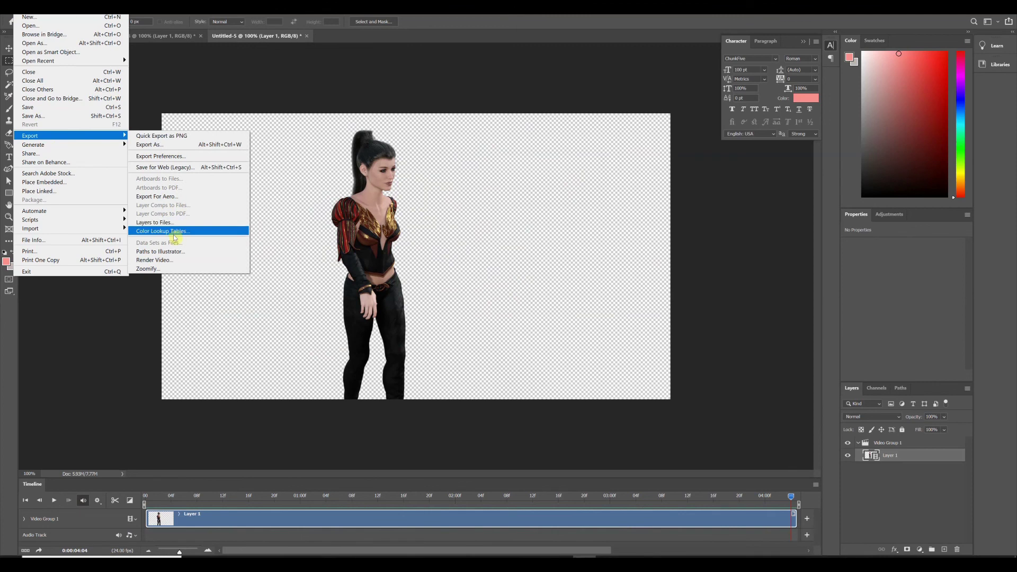
{"action": "left_click", "coordinate": [173, 260]}
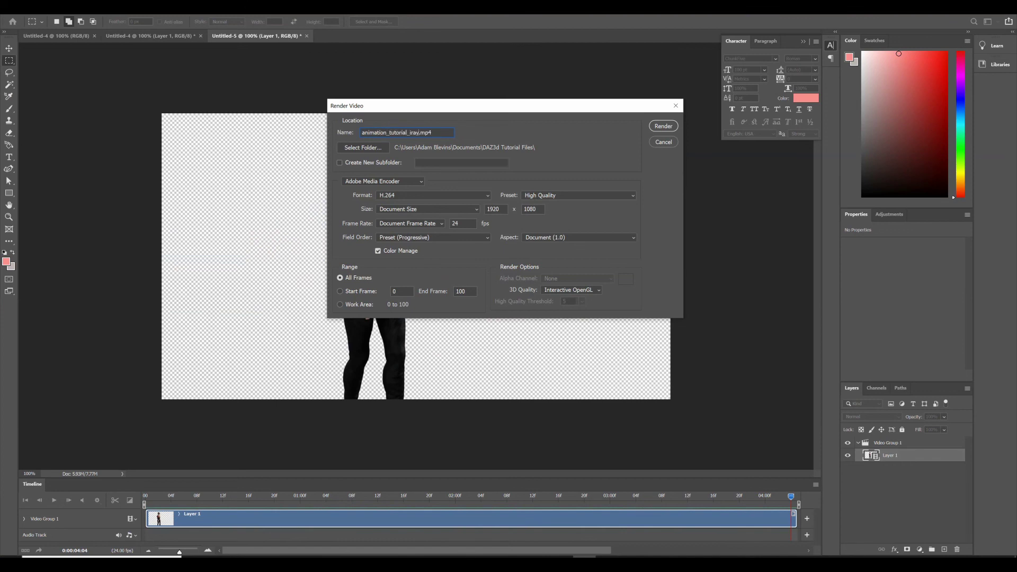
{"action": "left_click", "coordinate": [663, 125]}
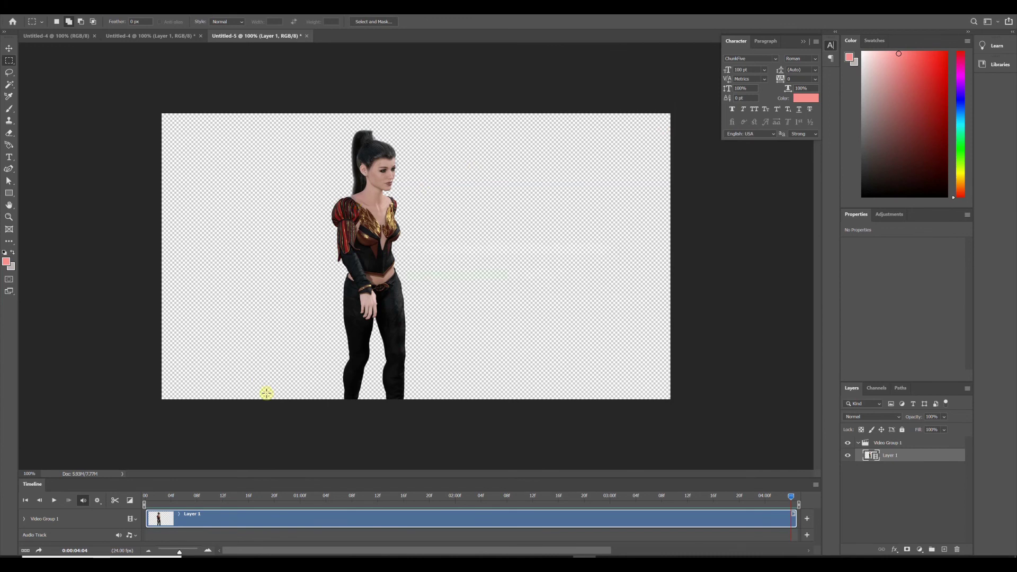
Go up from the frames folder to DAZ3d Tutorial Files to find the new video.
{"action": "mouse_move", "coordinate": [238, 557]}
{"action": "left_click", "coordinate": [200, 518]}
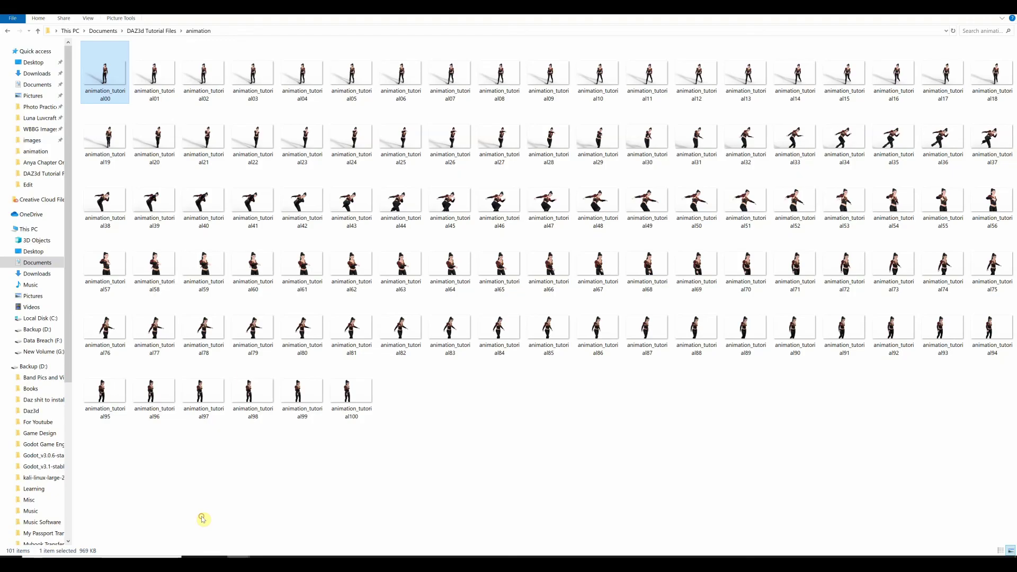
{"action": "left_click", "coordinate": [152, 31]}
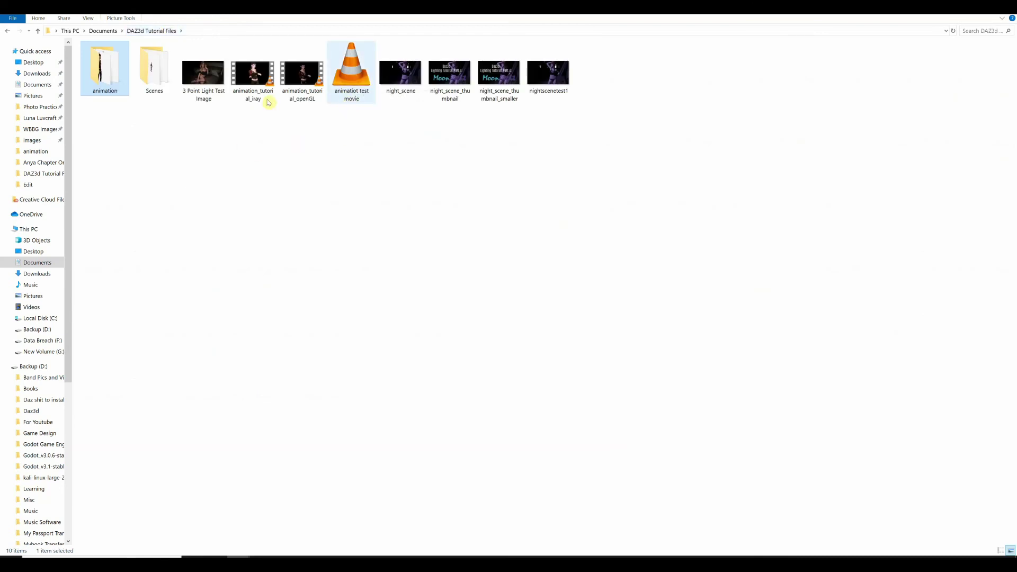
Open animation_tutorial_iray.mp4 in VLC to watch the Iray render.
{"action": "double_click", "coordinate": [239, 91]}
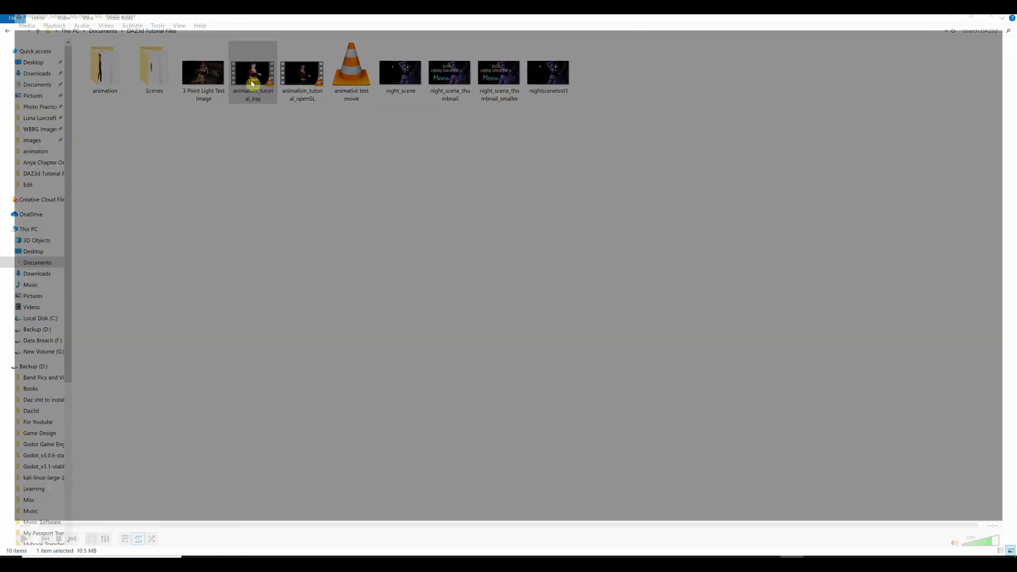